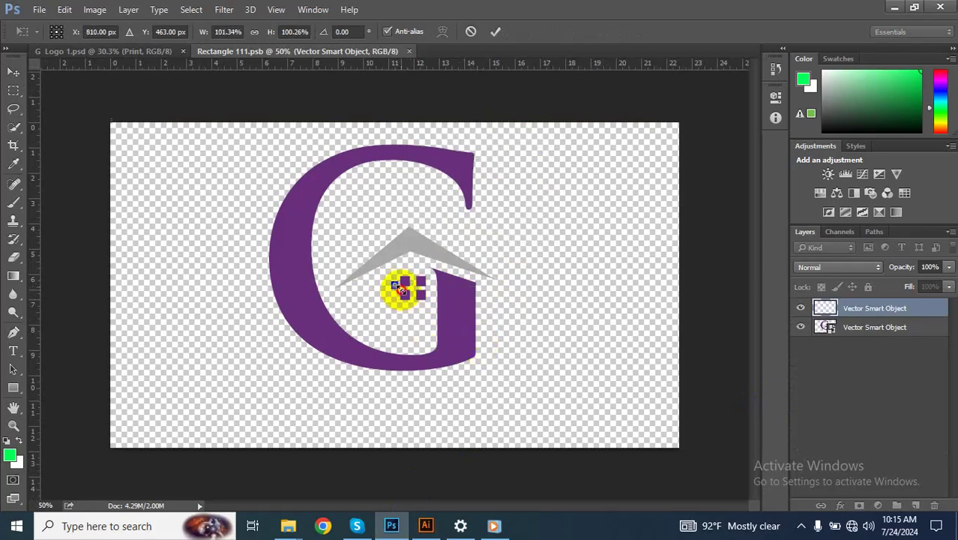
Step: Place the enlarged hexagonal G house logo in the card artwork with the previous logo layer hidden, and save and close that artwork
left_click_drag(489, 306, 488, 289)
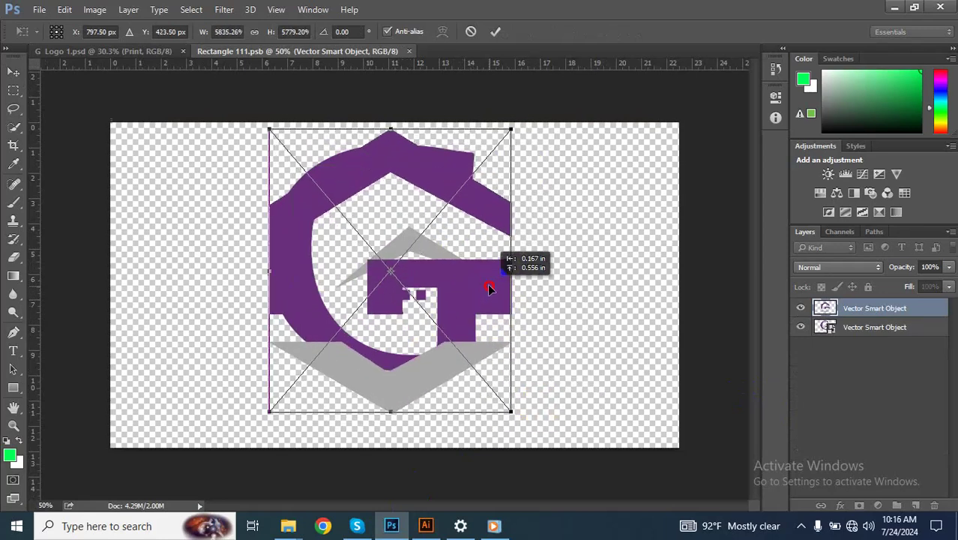
key("Return")
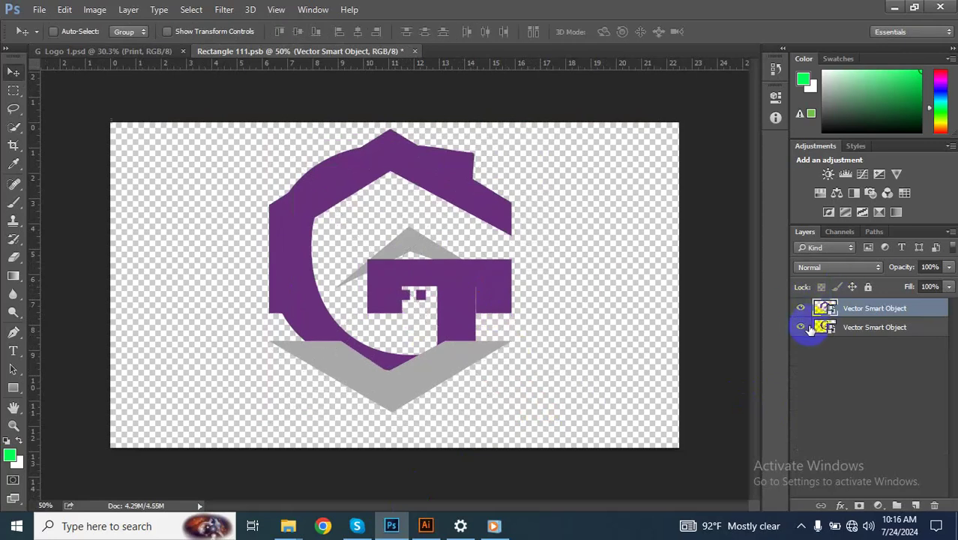
left_click(801, 327)
left_click(414, 52)
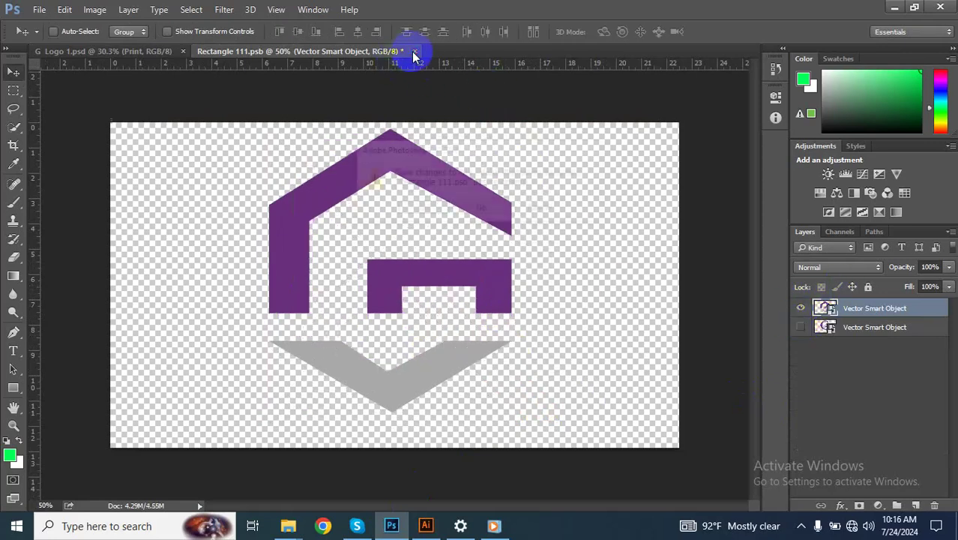
left_click(427, 209)
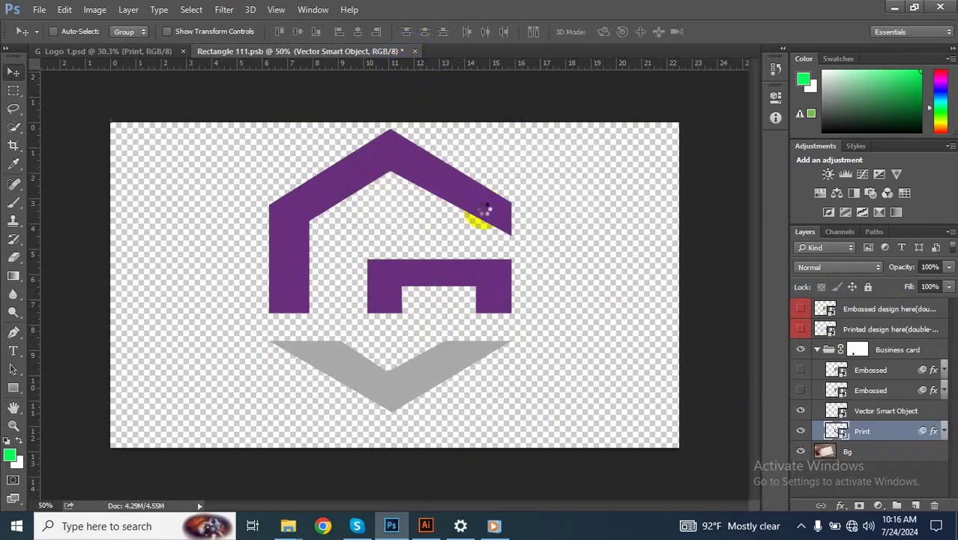
Step: Save the business card mockup as a new PSD named G Logo 2 with Maximize Compatibility on
key("ctrl+shift+s")
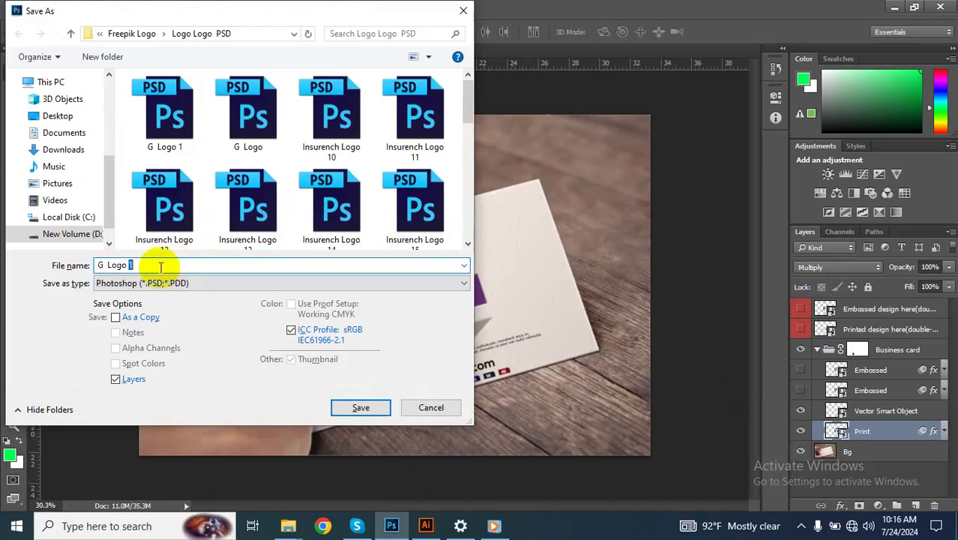
left_click(364, 409)
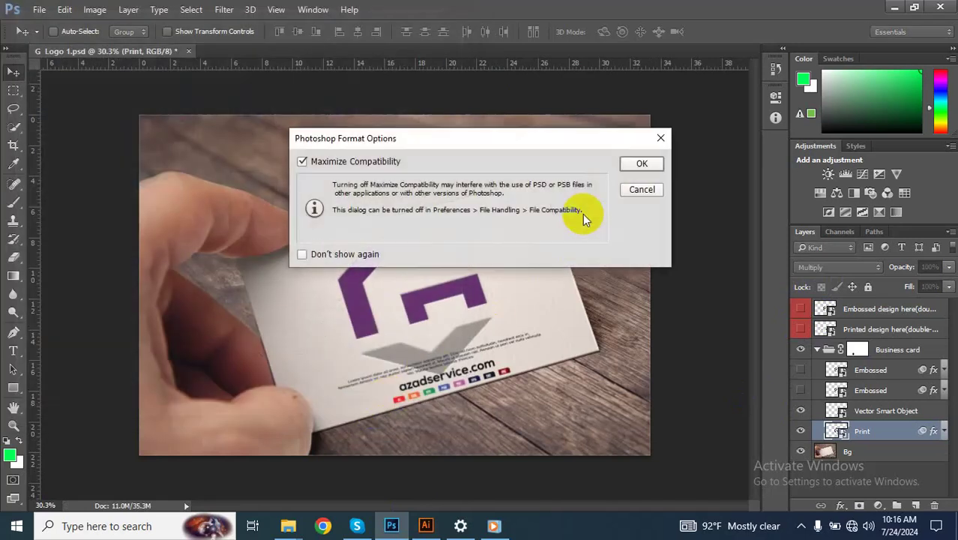
left_click(641, 163)
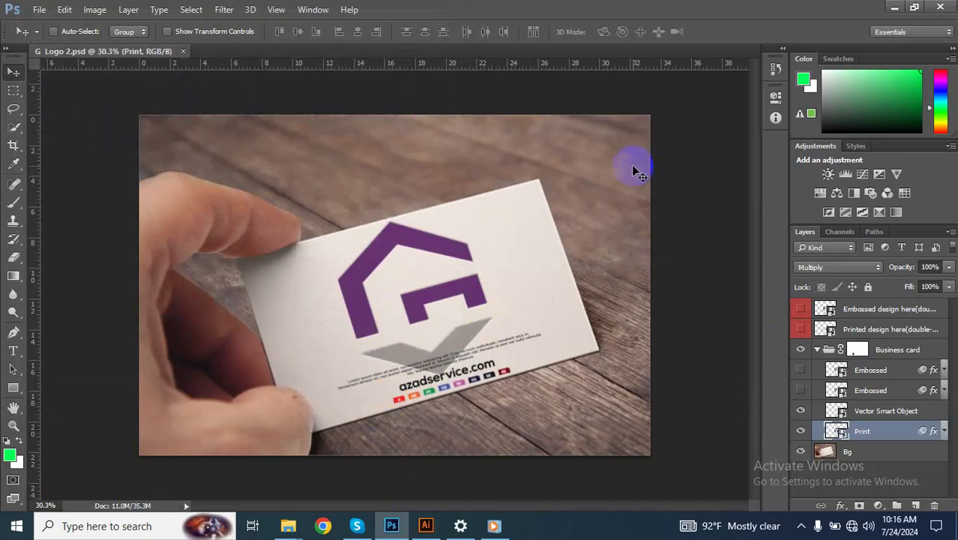
Step: Export the hexagonal G logo mockup for web as a JPEG High image at quality 60, 2400 × 1600 px
key("ctrl+shift+alt+s")
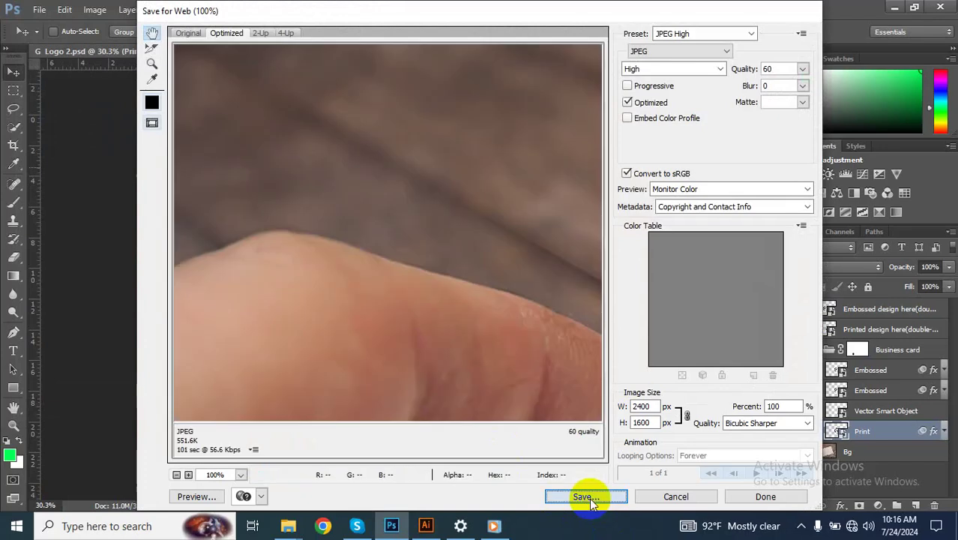
left_click(587, 497)
left_click(498, 282)
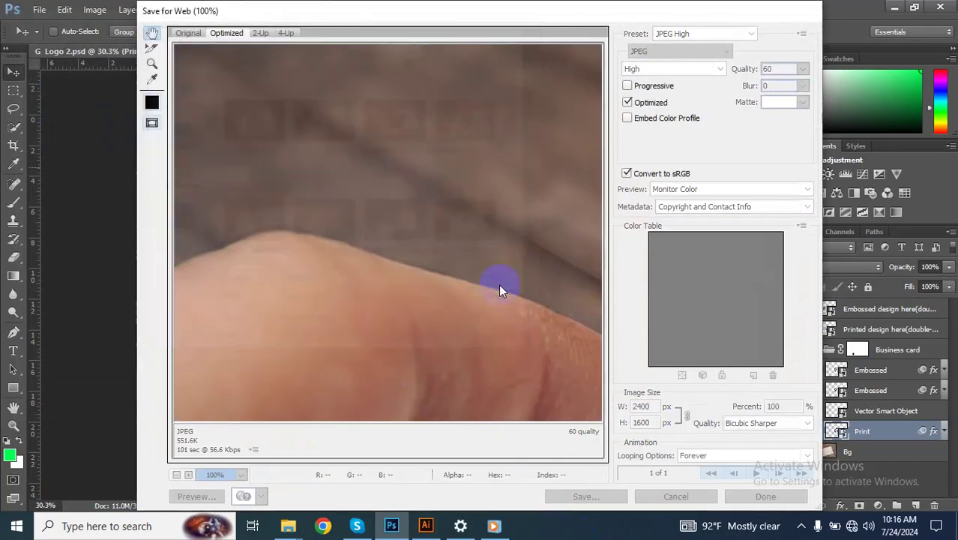
Step: Copy the square G logo with buildings from Illustrator and paste it as a smart object into the Print layer's artwork in Photoshop
left_click(426, 526)
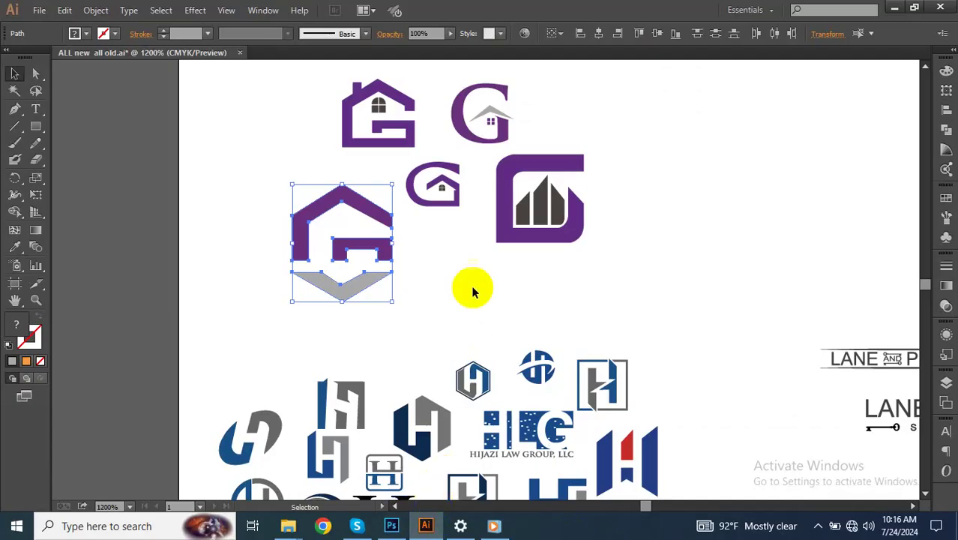
left_click_drag(573, 267, 497, 169)
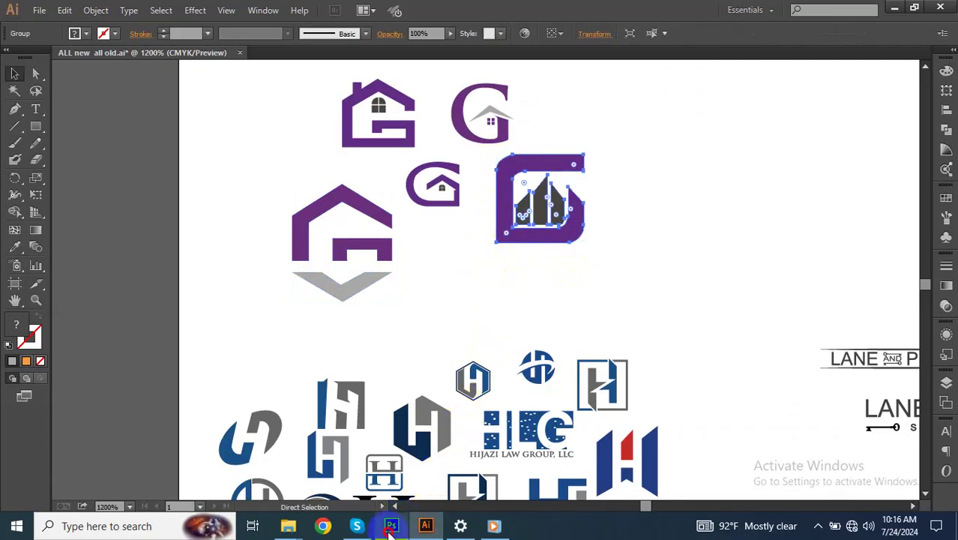
left_click(391, 526)
double_click(836, 432)
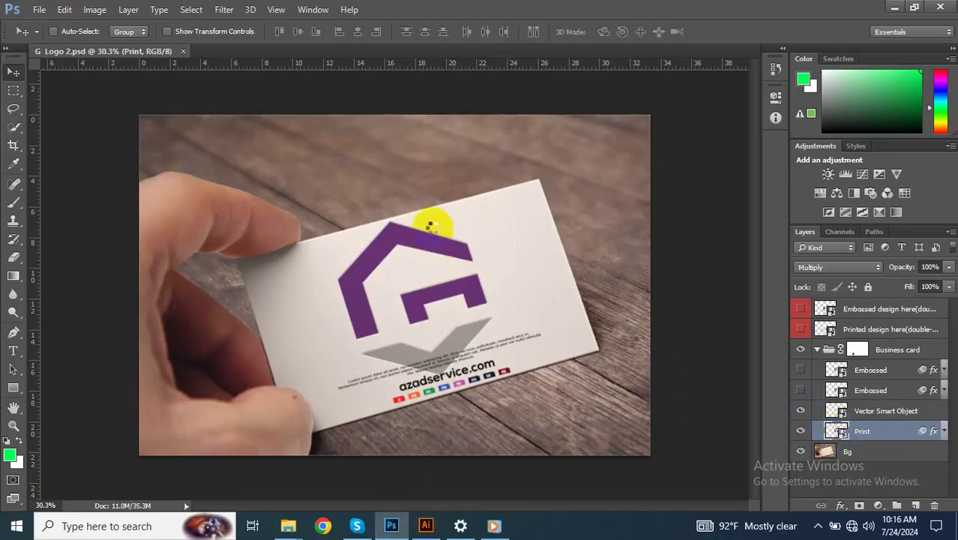
key("ctrl+v")
left_click(531, 165)
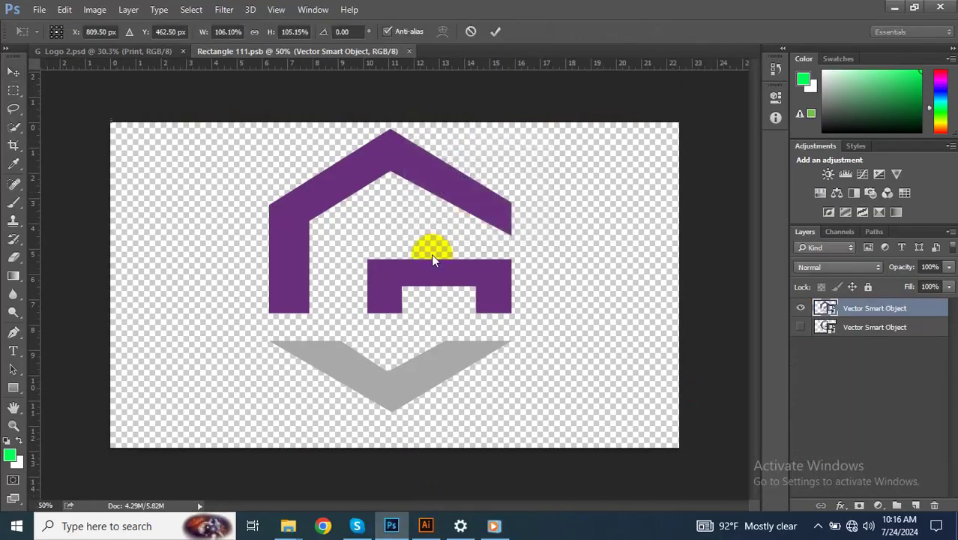
Step: Enlarge and center the G buildings logo with the hexagonal logo layer hidden, and save and close the artwork
left_click_drag(404, 293, 555, 368)
left_click_drag(442, 192, 439, 169)
key("Return")
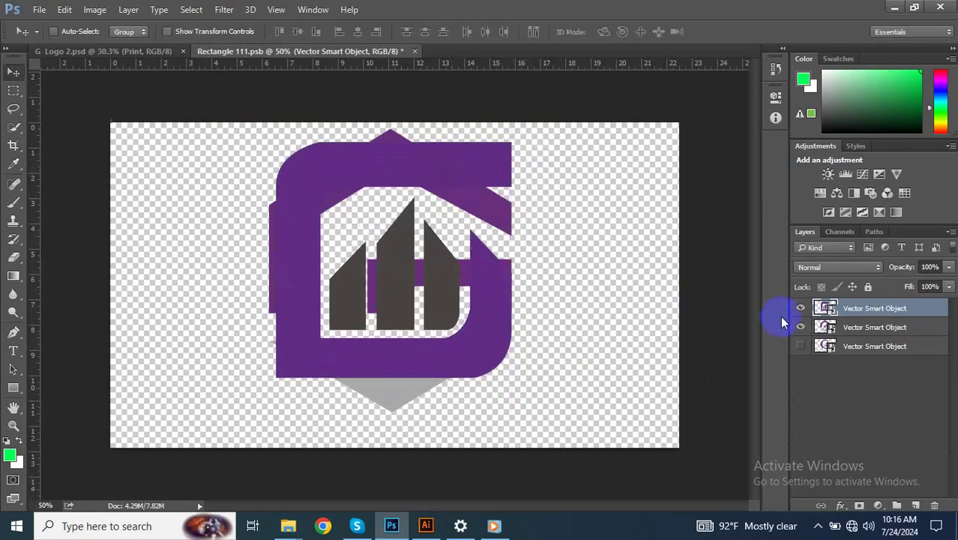
left_click(800, 327)
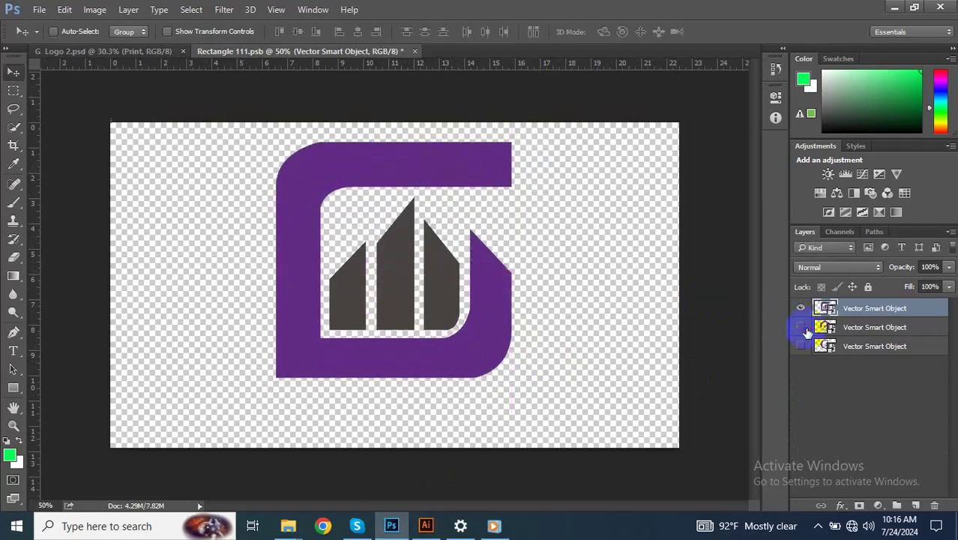
left_click(415, 52)
left_click(427, 209)
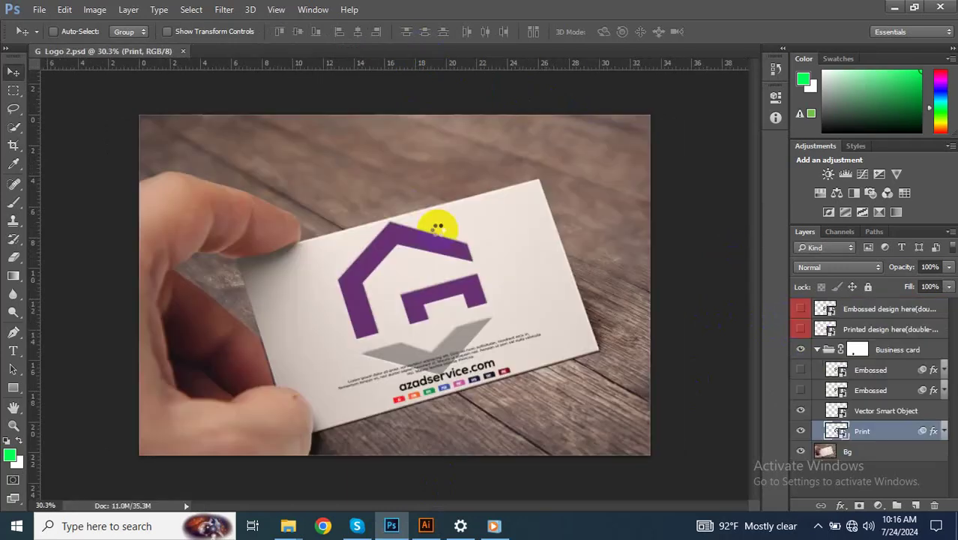
Step: Save the updated mockup as a new PSD named G Logo 3 with Maximize Compatibility on
key("ctrl+shift+s")
left_click_drag(129, 265, 158, 265)
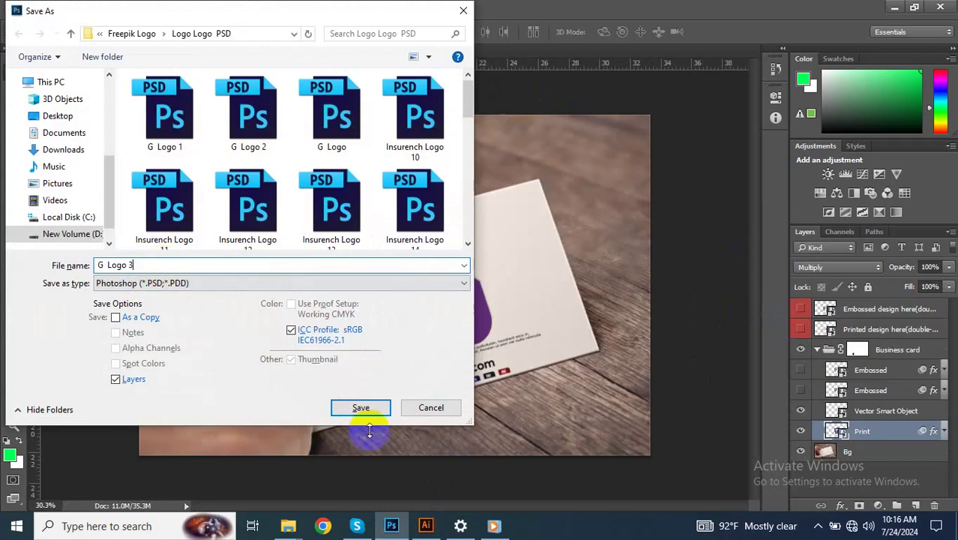
left_click(362, 410)
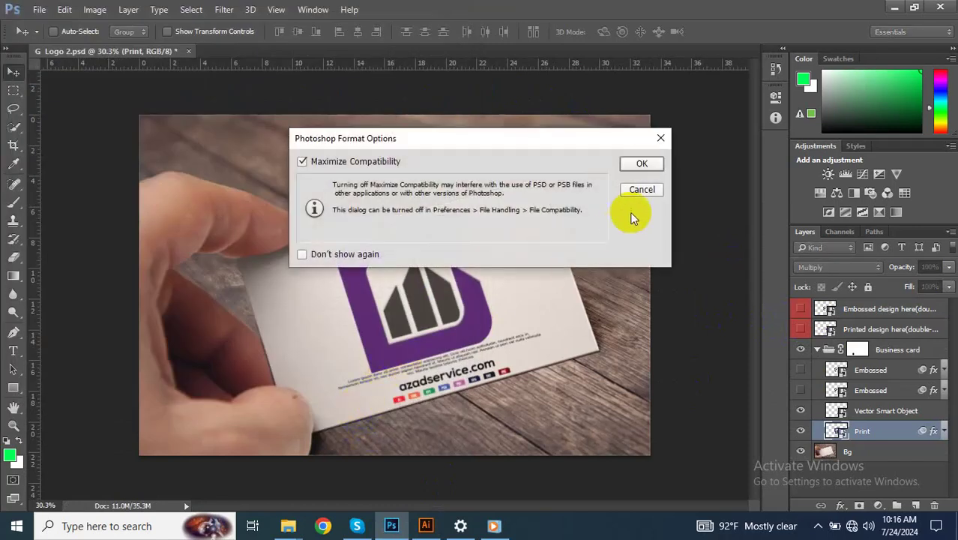
left_click(642, 165)
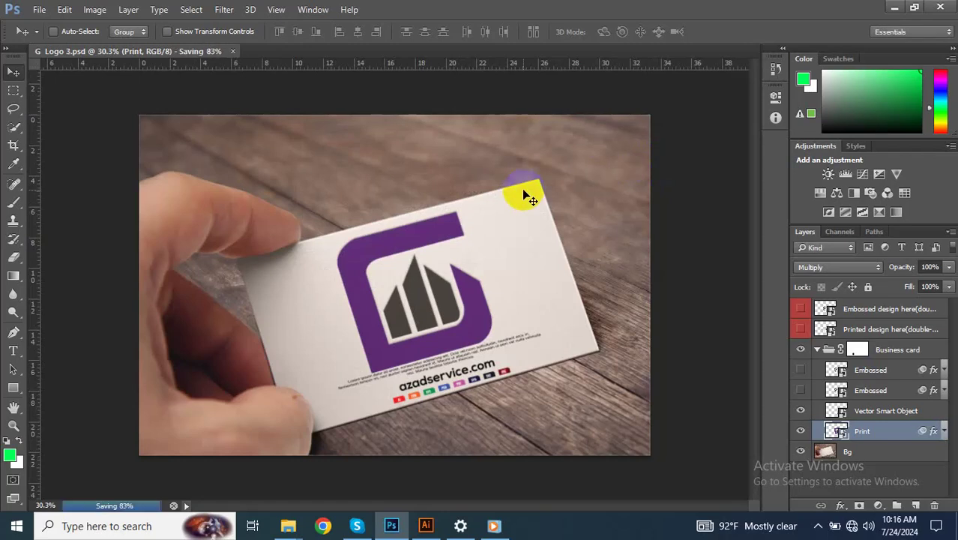
Step: Export the G buildings logo mockup for web as a JPEG High image at quality 60, 2400 × 1600 px
key("ctrl+alt+shift+s")
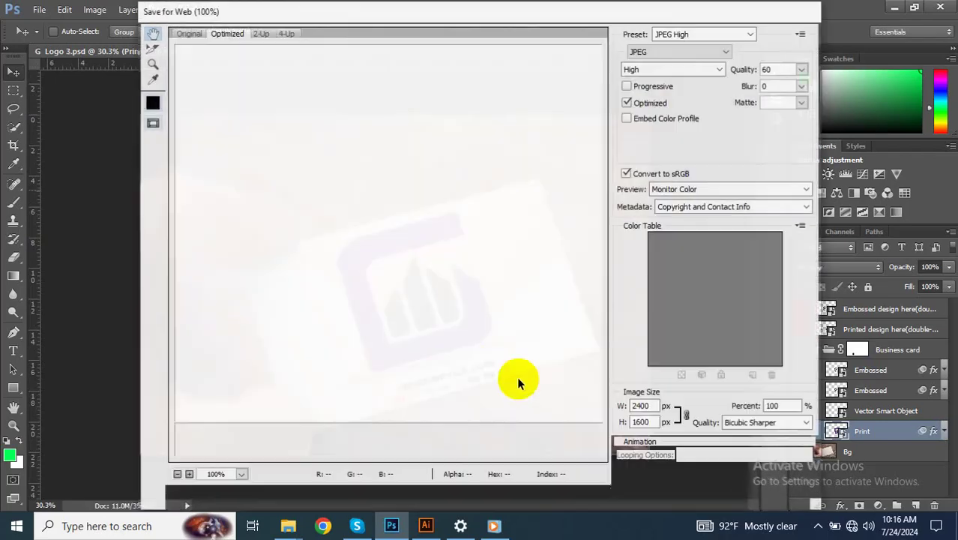
left_click(589, 496)
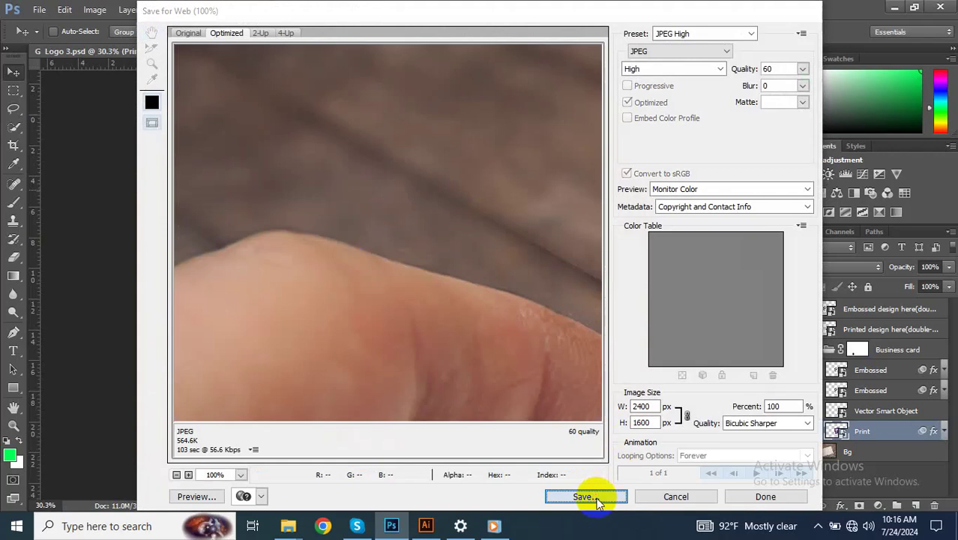
left_click(507, 278)
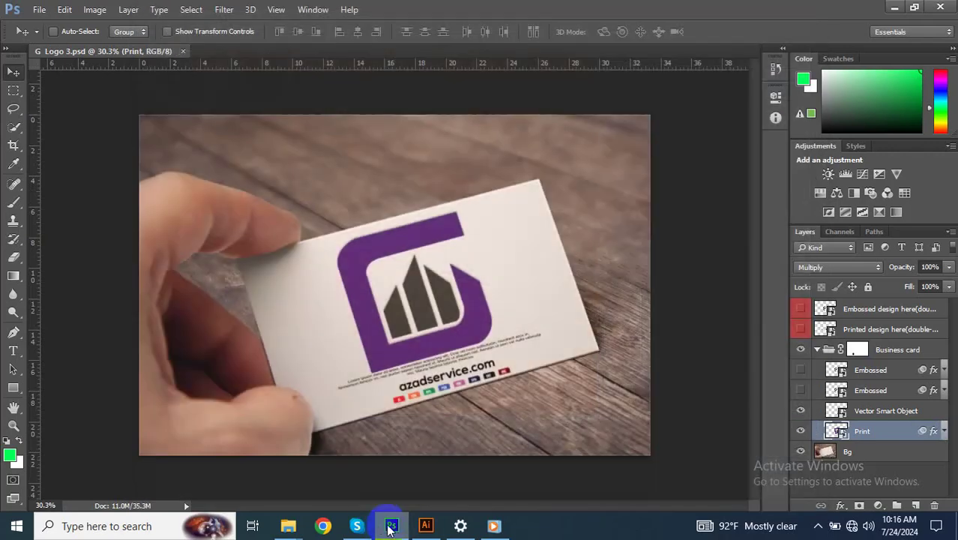
Step: Copy the small rounded G house logo from Illustrator and paste it as a smart object into the Print layer's artwork in Photoshop
left_click(390, 527)
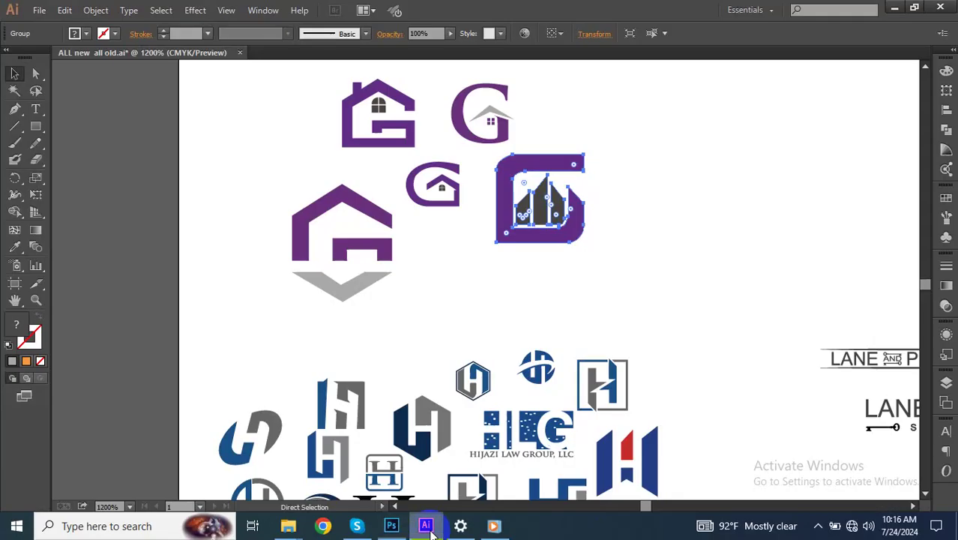
scroll(444, 323, "up", 2)
key("a")
left_click_drag(444, 279, 411, 235)
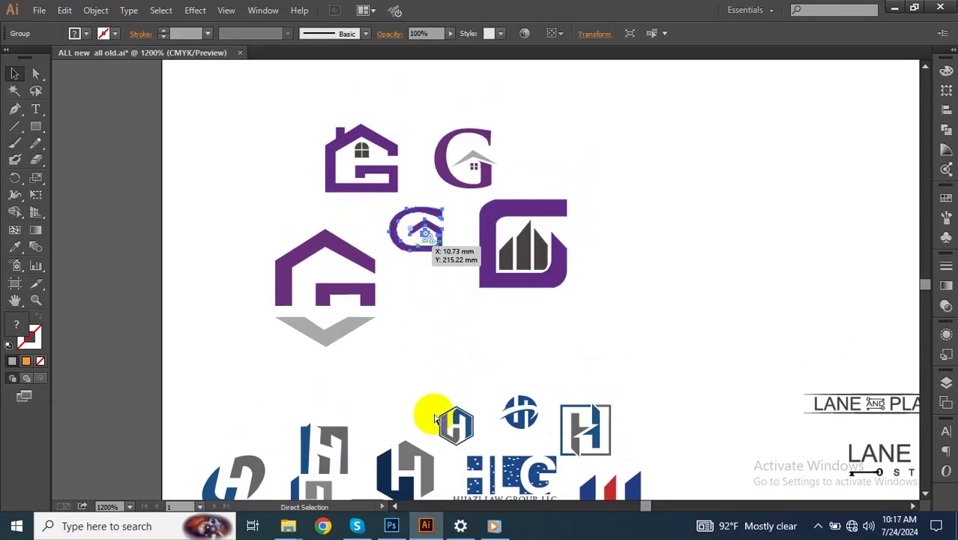
left_click(391, 526)
double_click(838, 433)
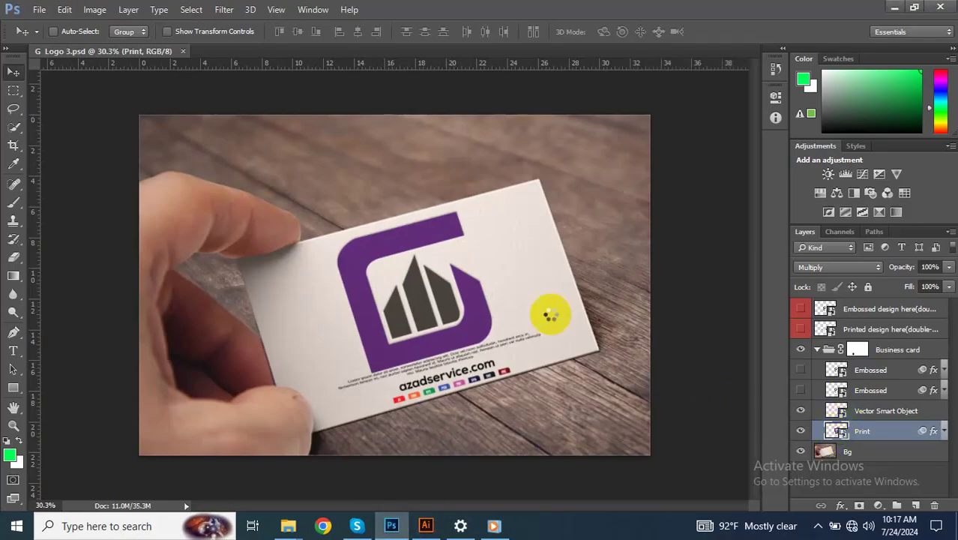
key("ctrl+v")
left_click(517, 162)
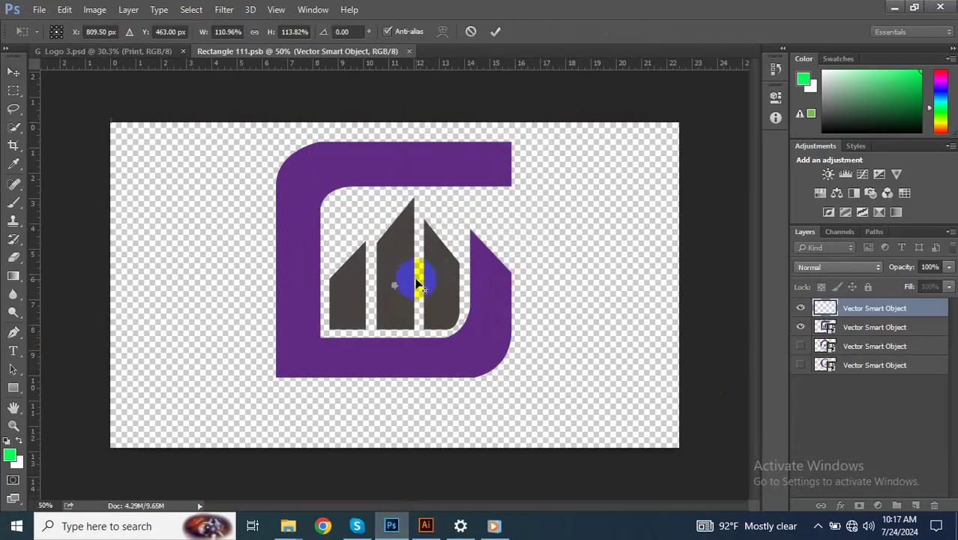
Step: Enlarge and center the rounded G house logo with the G buildings layer hidden, and save and close the artwork
left_click_drag(396, 291, 534, 379)
left_click_drag(458, 165, 456, 161)
key("Return")
left_click(800, 326)
left_click(403, 60)
left_click(413, 51)
left_click(423, 208)
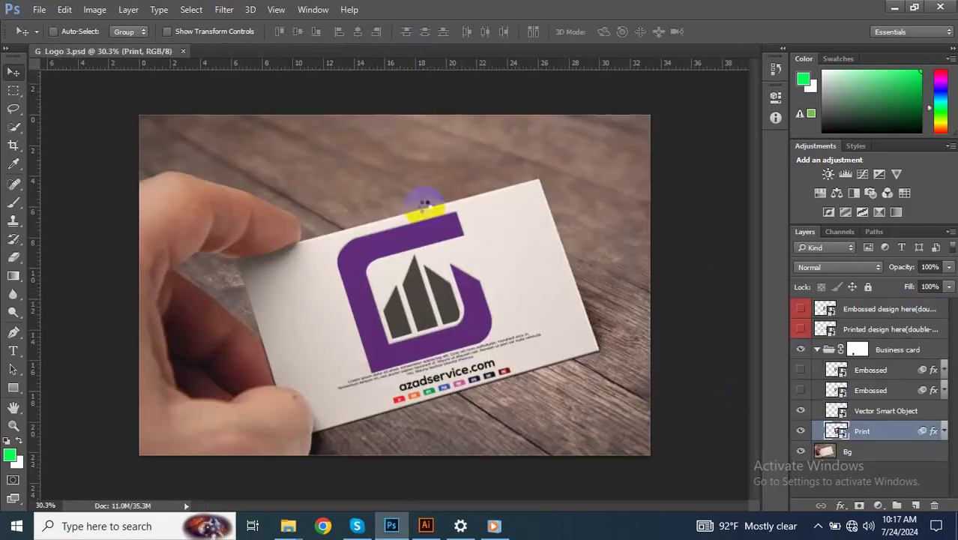
key("shift+alt+m")
left_click(759, 392)
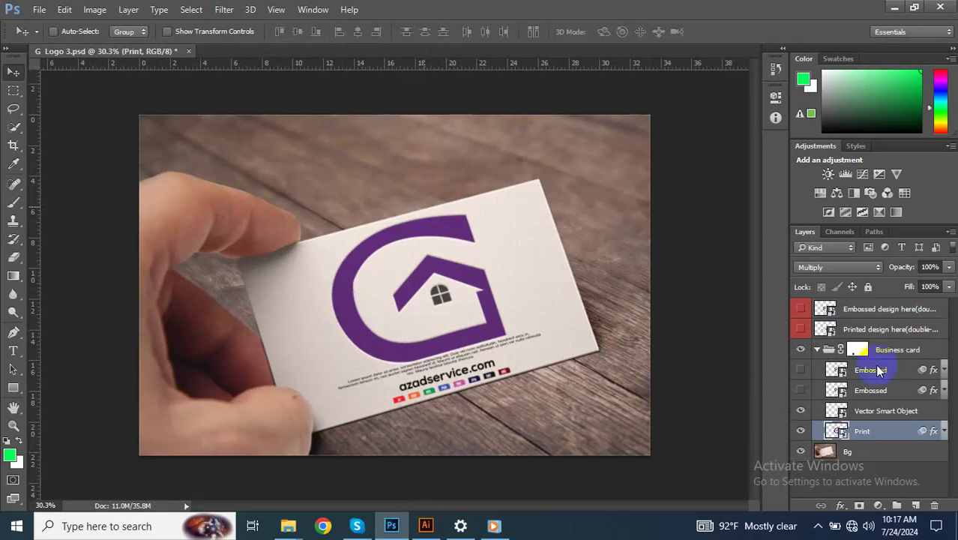
Step: Save the rounded G house mockup as a new PSD named G Logo 4 with Maximize Compatibility on
key("ctrl+shift+s")
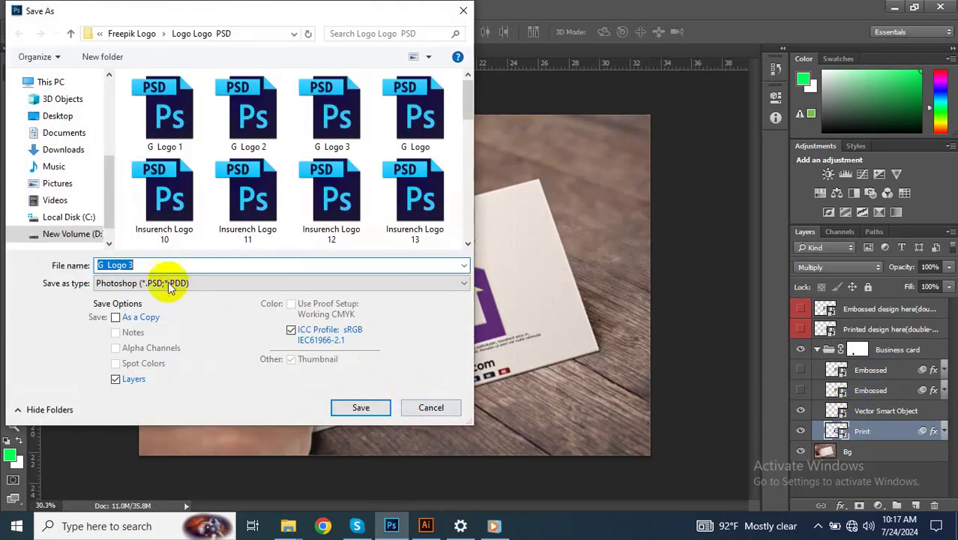
left_click(344, 404)
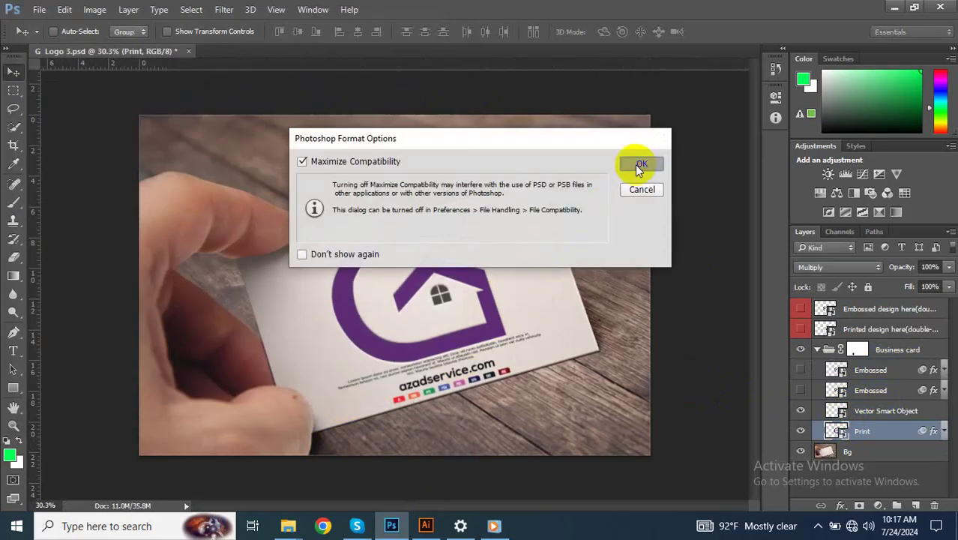
left_click(637, 167)
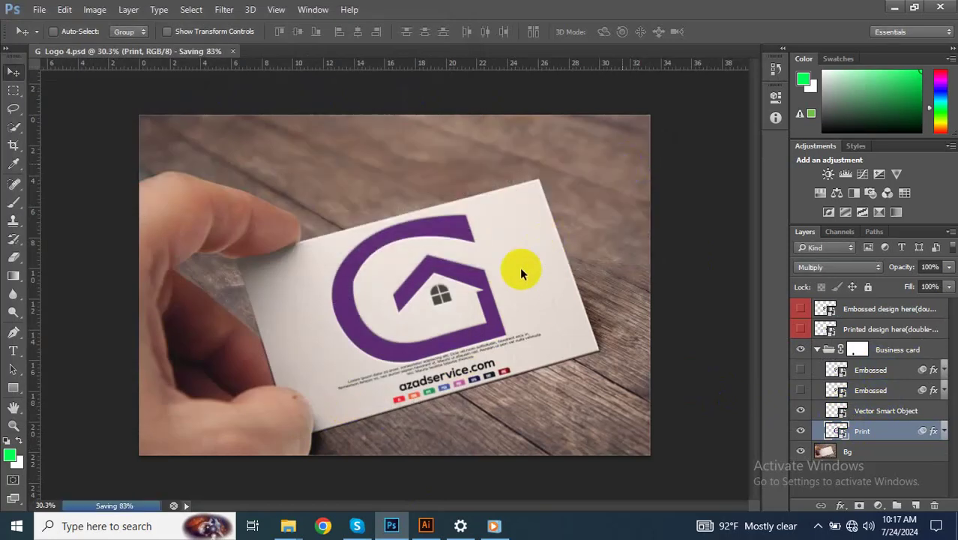
Step: Export the rounded G house mockup for web as a JPEG High image at quality 60, 2400 × 1600 px
key("ctrl+alt+shift+s")
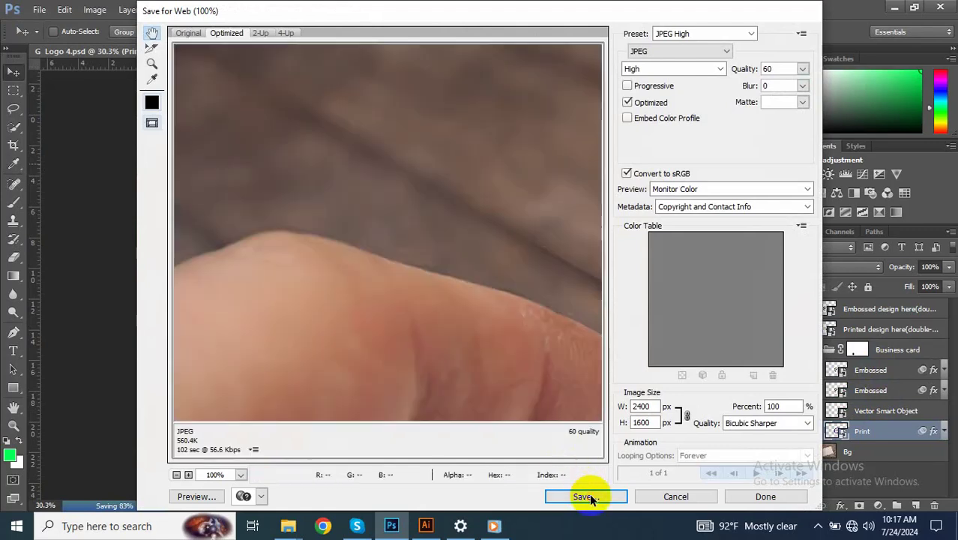
left_click(584, 497)
left_click(507, 275)
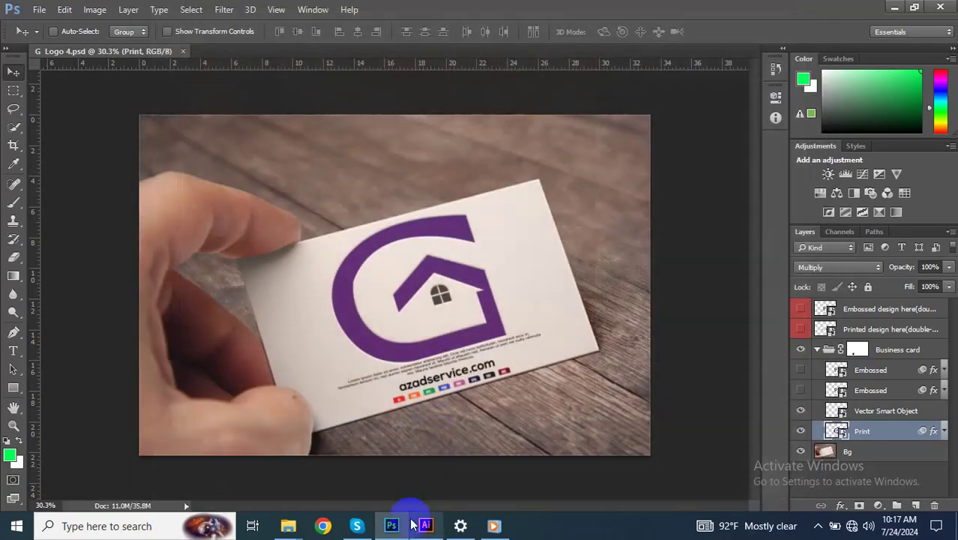
Step: Copy the slanted blue and gray H logo from Illustrator and paste it as a smart object into the Print layer's artwork in Photoshop
left_click(426, 525)
left_click_drag(474, 425, 483, 210)
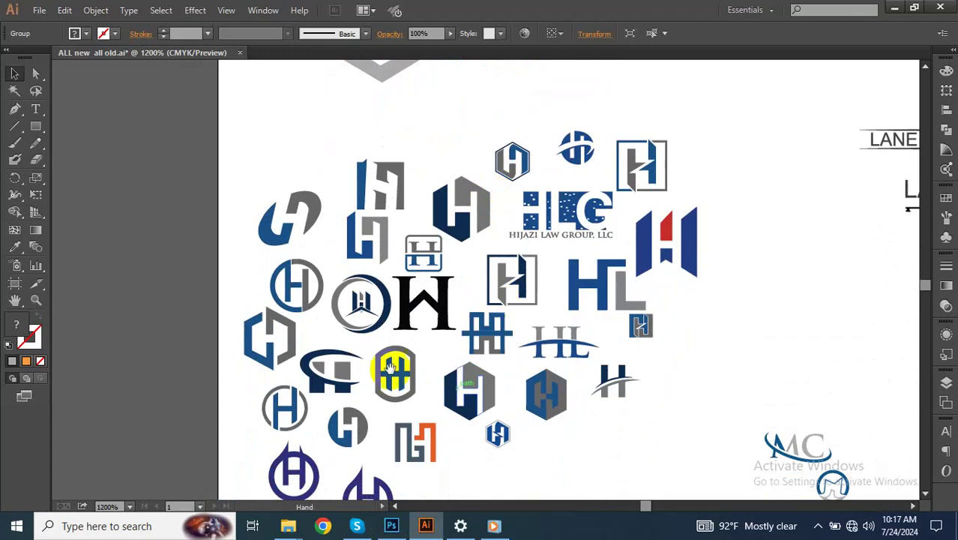
left_click_drag(449, 325, 461, 303)
left_click_drag(342, 123, 251, 201)
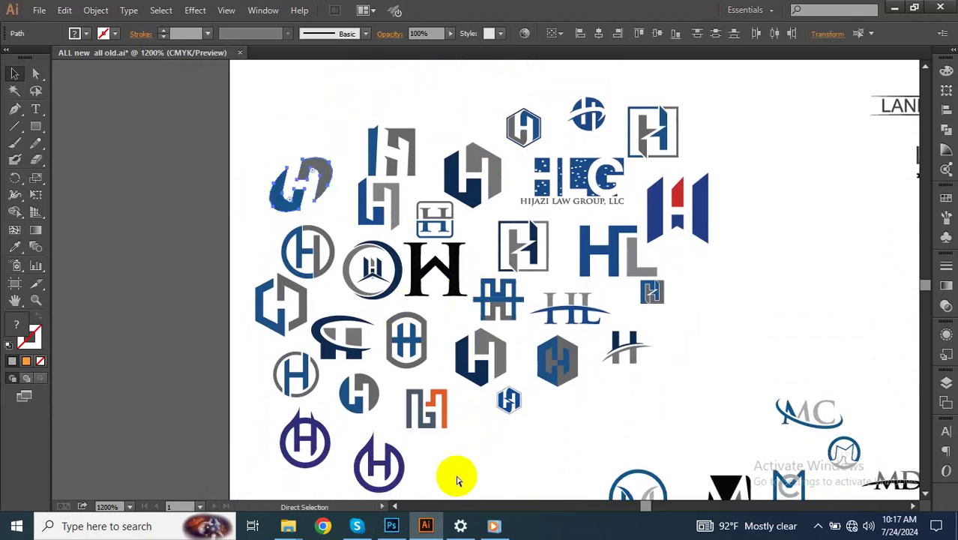
left_click(391, 524)
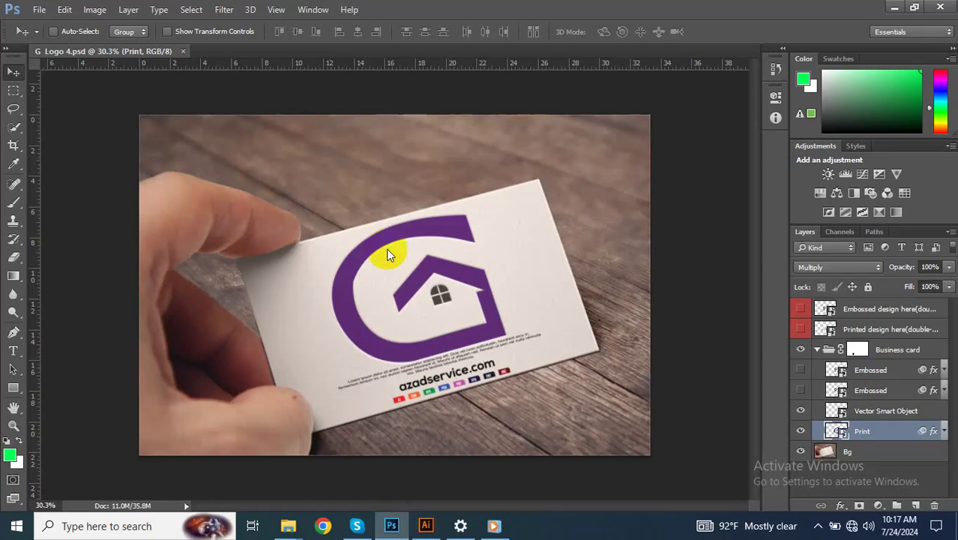
double_click(837, 431)
key("ctrl+v")
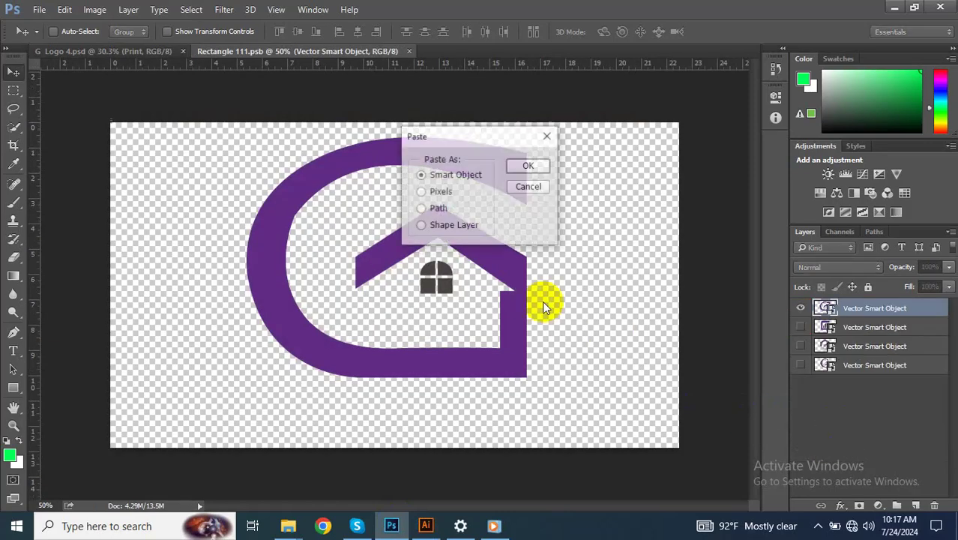
left_click(525, 166)
Step: Enlarge the pasted blue and gray H logo to nearly the artboard's height and move it slightly up
left_click_drag(398, 286, 541, 411)
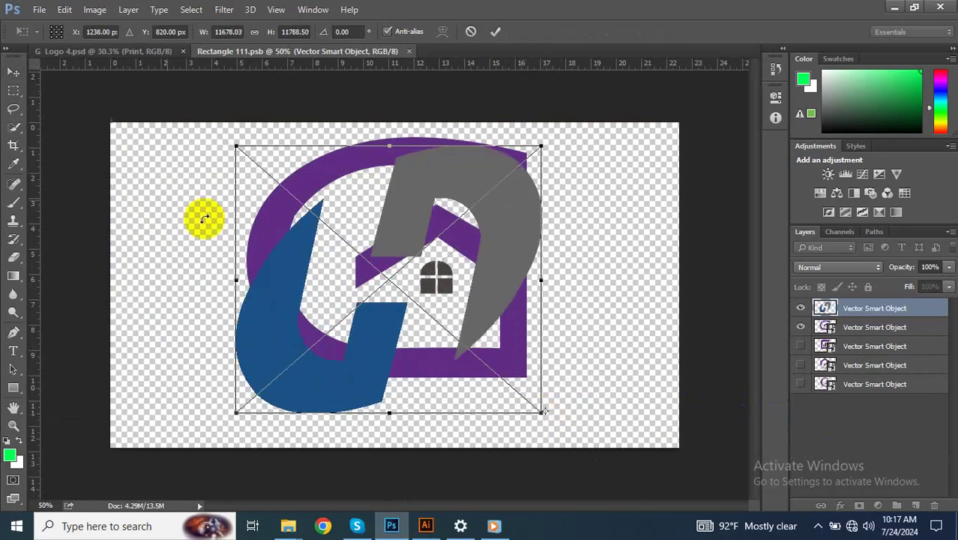
left_click(13, 71)
left_click(430, 208)
mouse_move(445, 183)
left_mouse_down()
mouse_move(445, 157)
mouse_move(445, 165)
left_mouse_up()
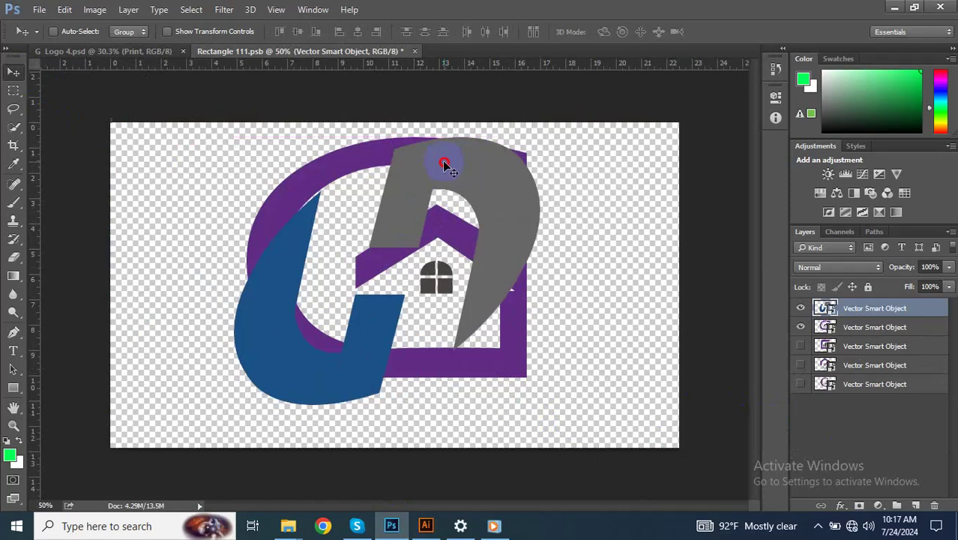
Step: Delete the four old G logo layers beneath the H logo, and save and close the artwork
left_click(813, 328)
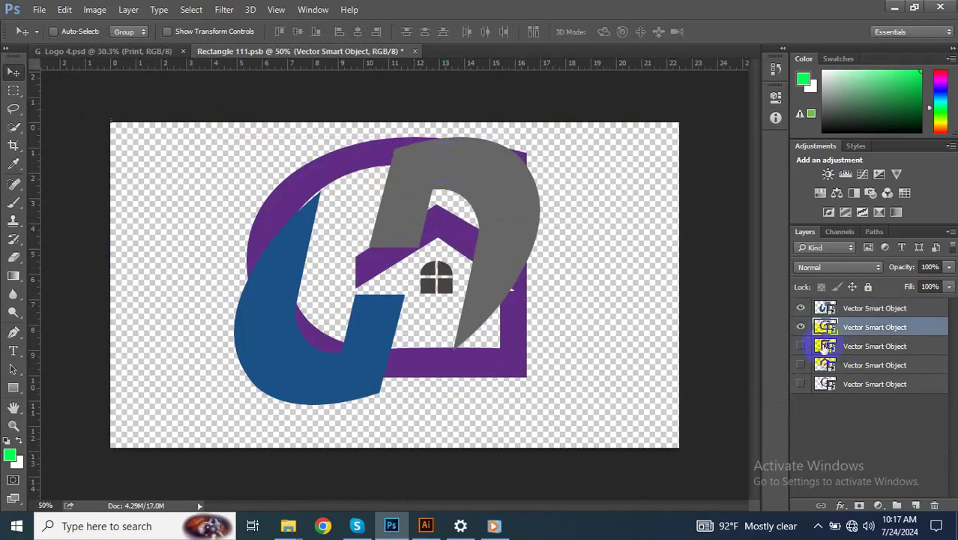
left_click(801, 327)
left_click(877, 384)
left_click(879, 365, "shift")
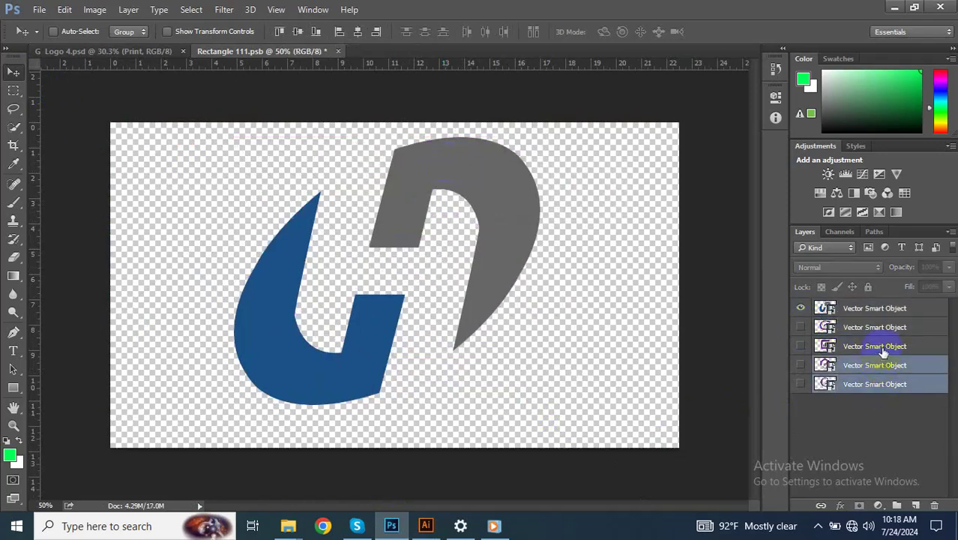
left_click(879, 346, "shift")
left_click(882, 328, "shift")
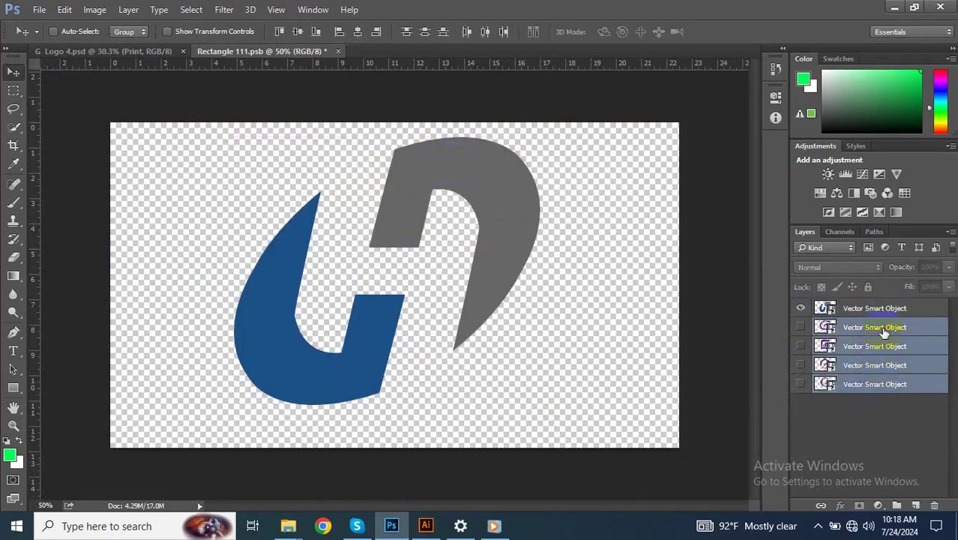
left_click(934, 505)
left_click(415, 52)
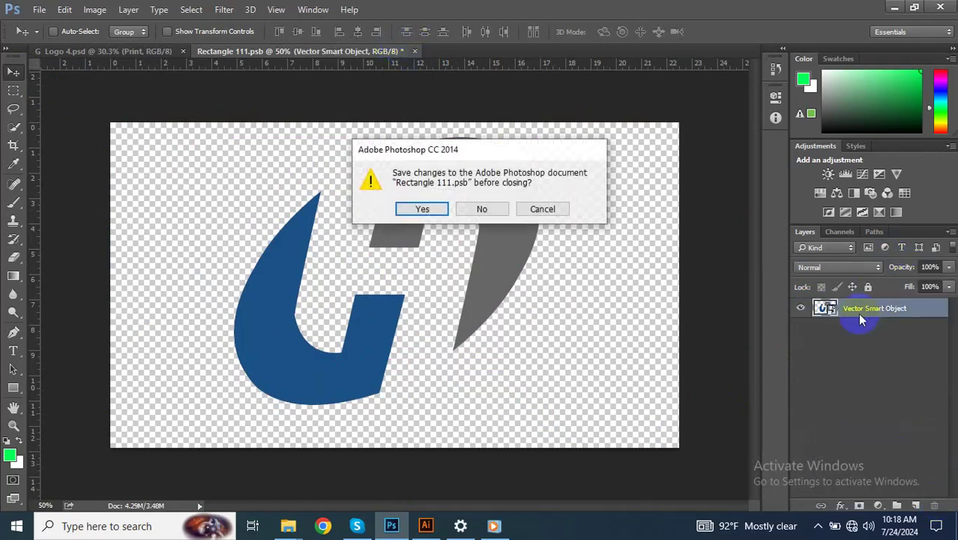
left_click(422, 210)
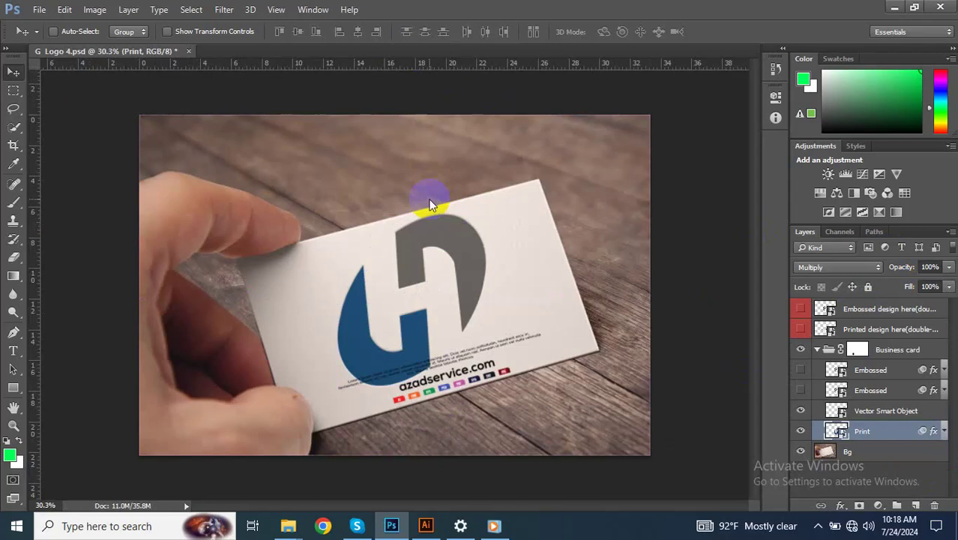
Step: Save the blue and gray H mockup as a new PSD named H Logo
key("ctrl+shift+s")
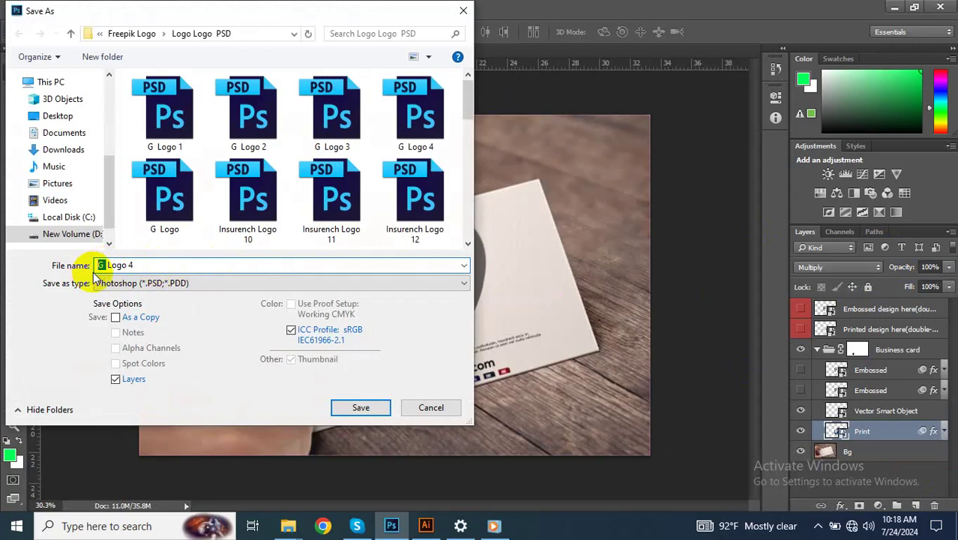
left_click_drag(128, 264, 185, 263)
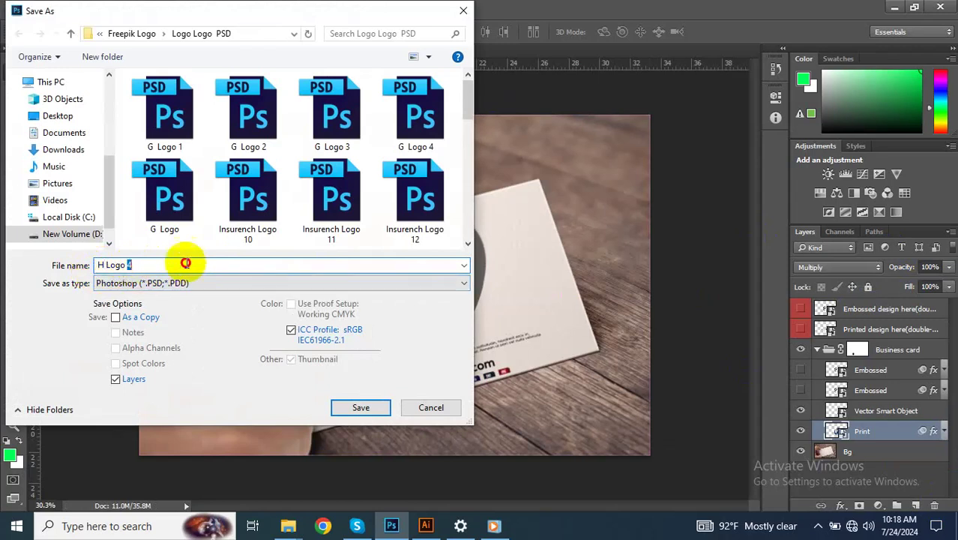
key("ctrl+a")
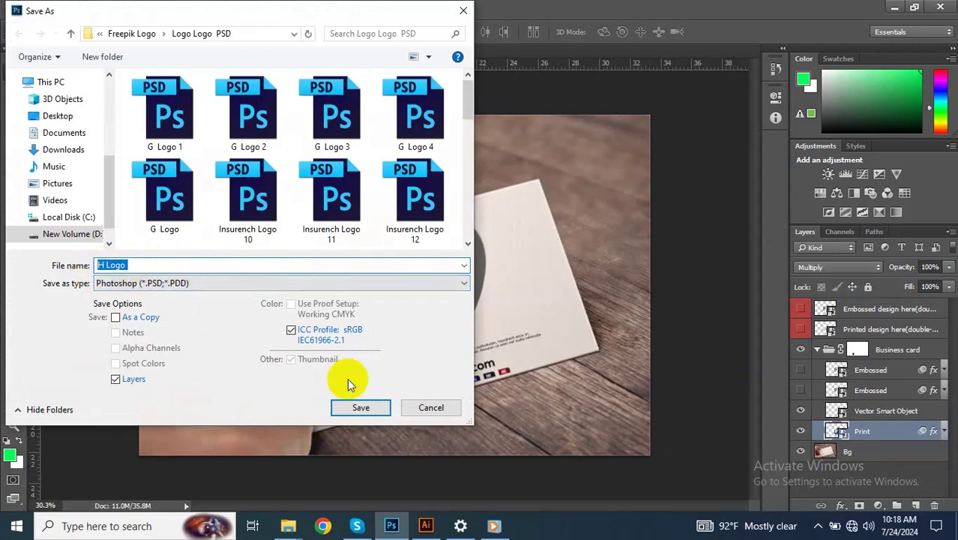
left_click(352, 410)
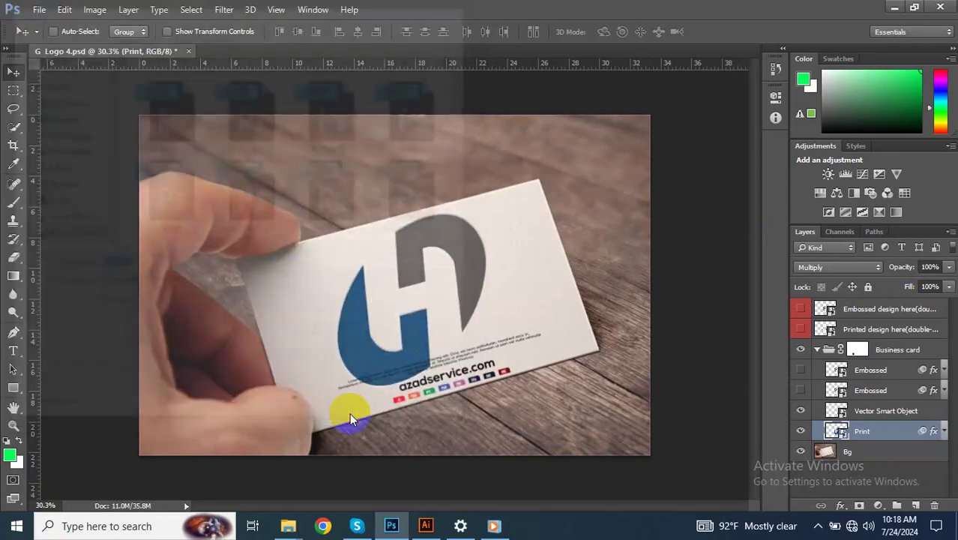
left_click(636, 166)
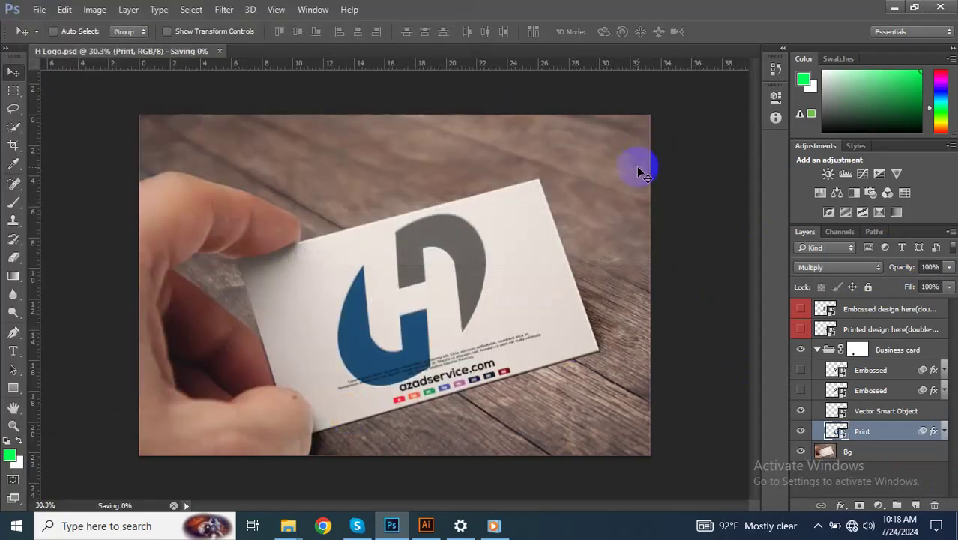
Step: Export the blue and gray H mockup for web as JPEG High image H-Logo at quality 60, 2400 × 1600 px
key("ctrl+alt+shift+s")
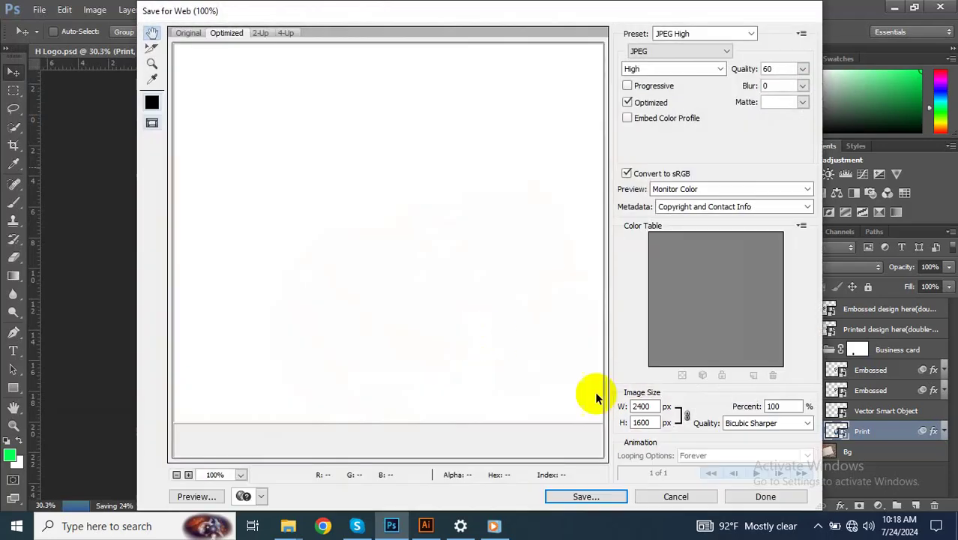
left_click(596, 497)
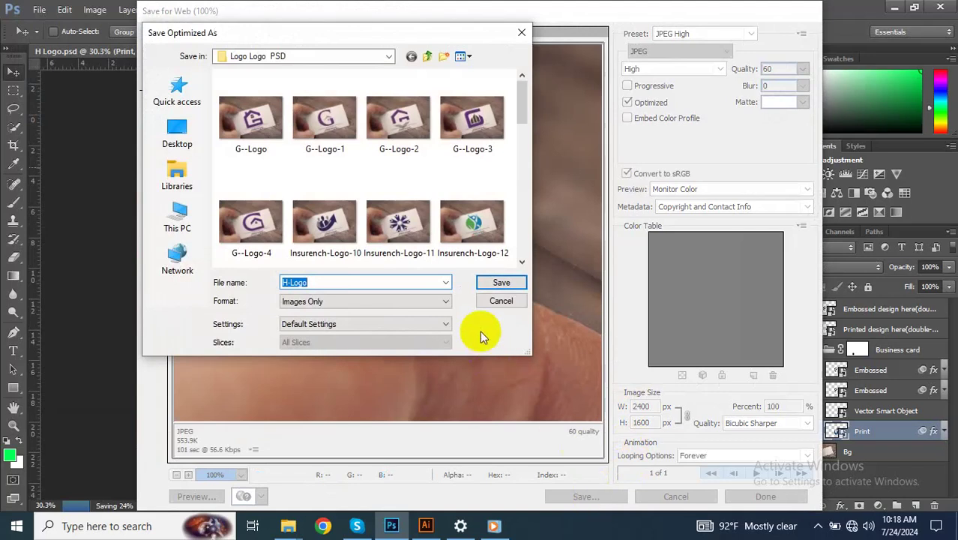
left_click(500, 279)
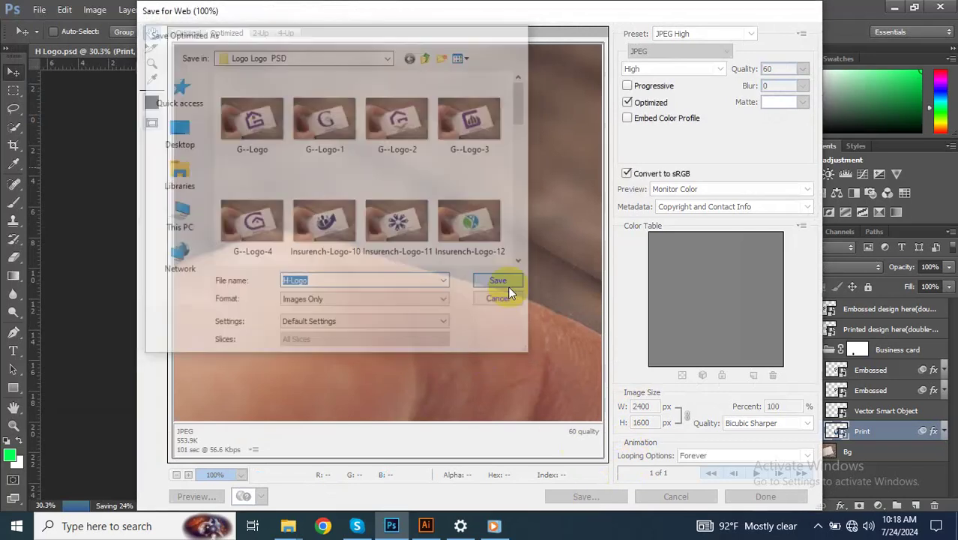
Step: Switch to Illustrator and select and copy the slate and orange angular H logo
left_click(435, 529)
left_click(402, 396)
left_click_drag(435, 155, 406, 160)
key("a")
left_click_drag(499, 454, 436, 392)
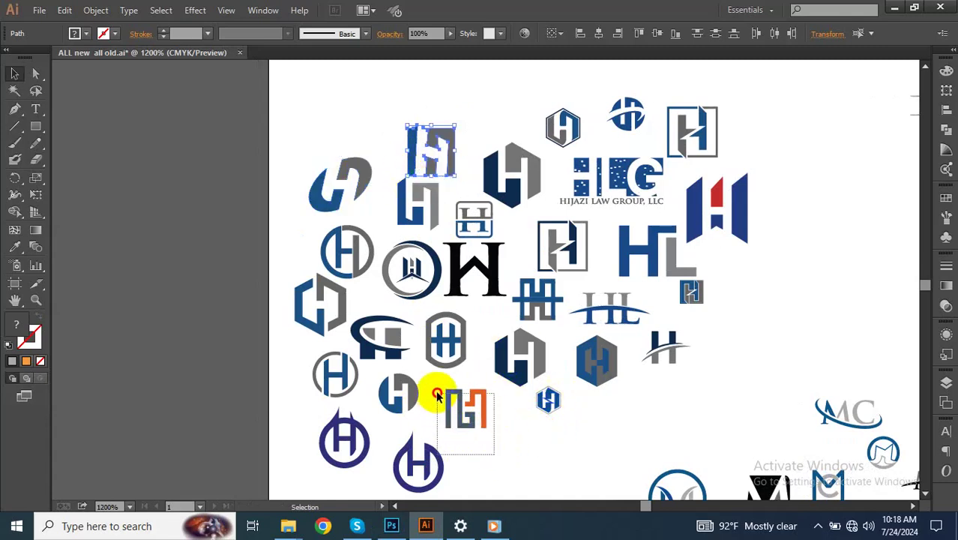
left_click(501, 433)
key("v")
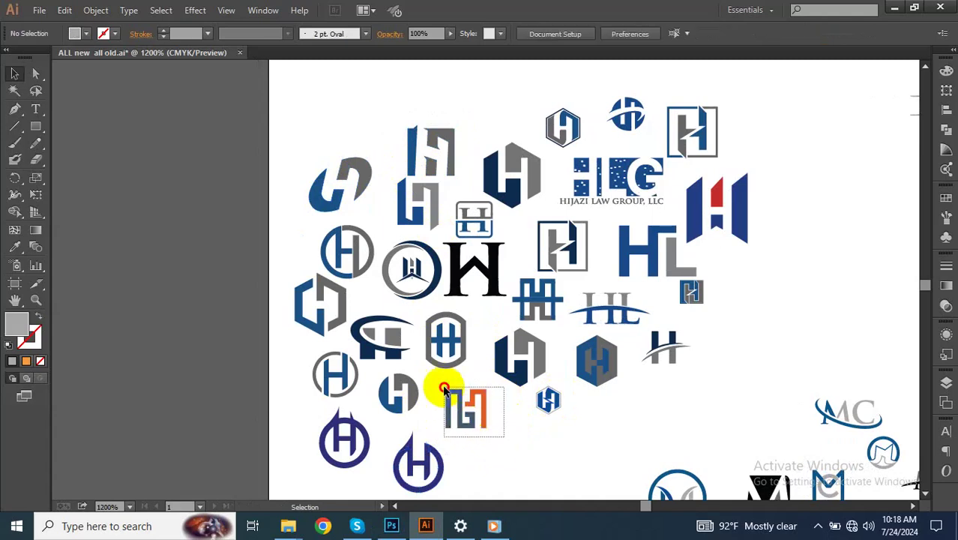
left_click_drag(466, 420, 497, 457)
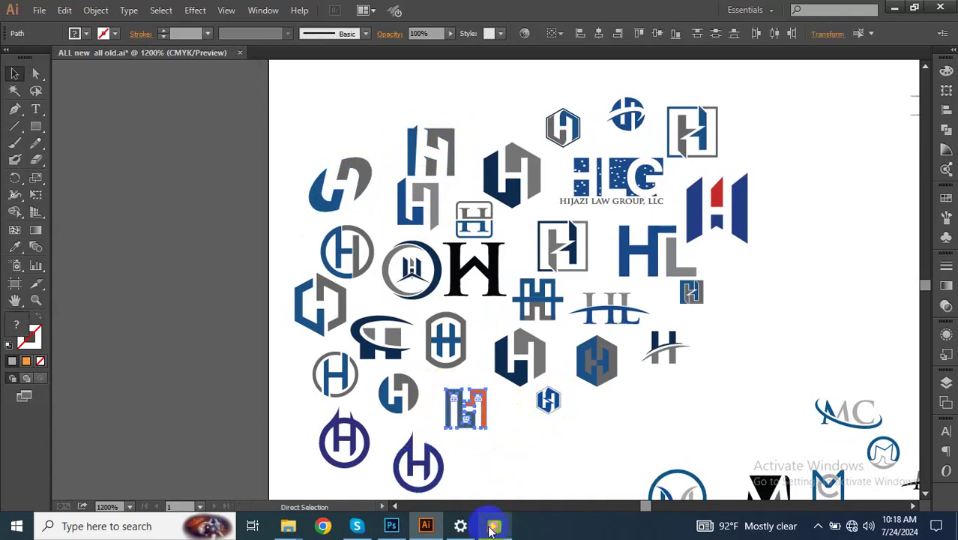
Step: Switch to Photoshop and paste the slate and orange H logo as a smart object into the Print layer's artwork
left_click(392, 525)
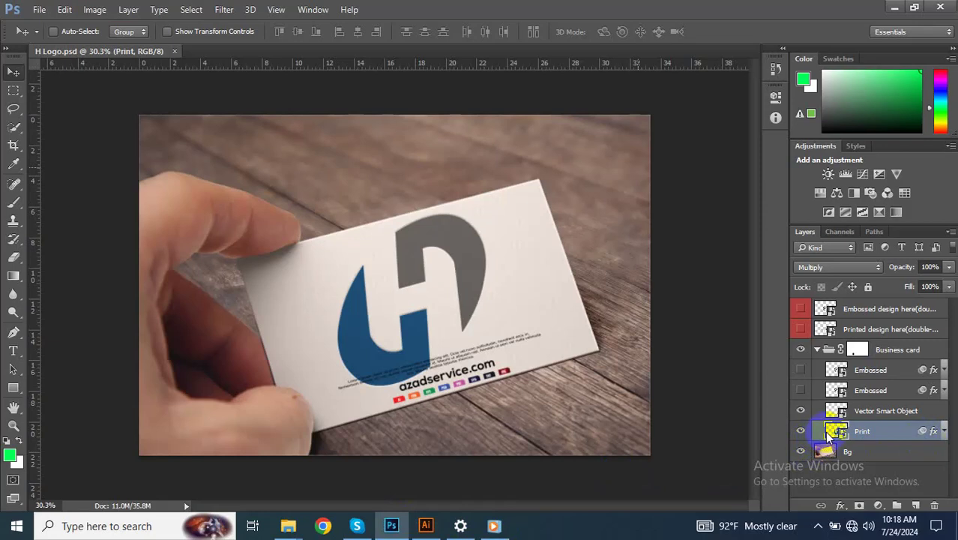
double_click(832, 431)
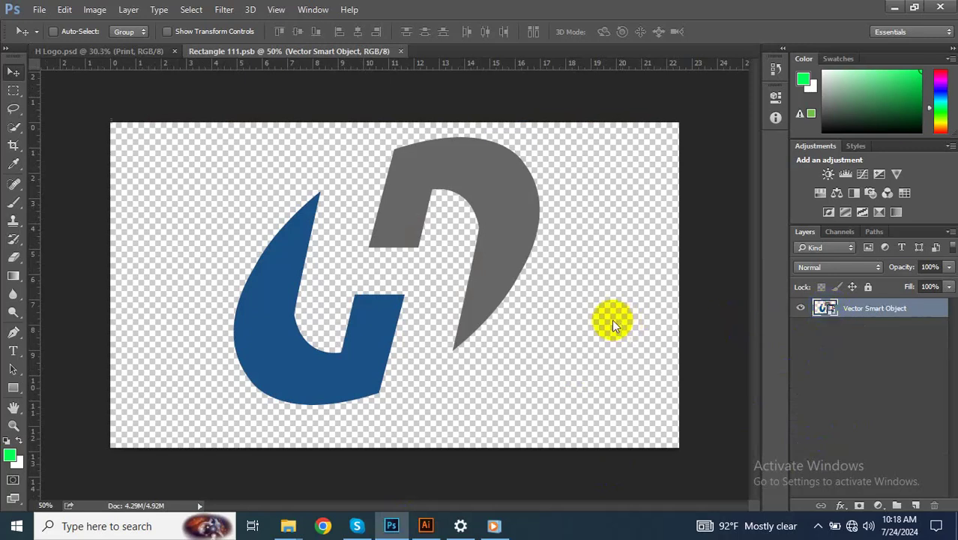
key("ctrl+v")
key("Return")
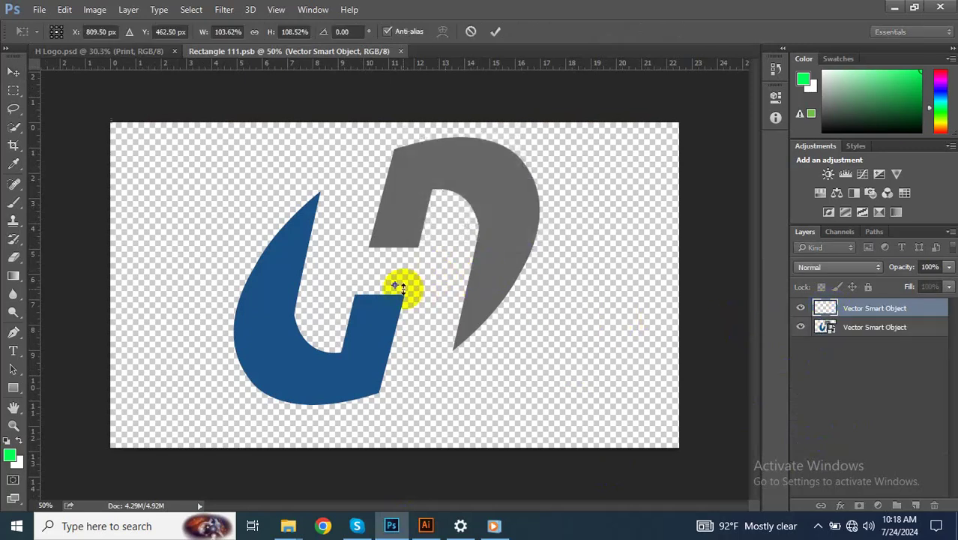
Step: Enlarge the slate and orange H logo to about 9.15 in square and move it up near the artboard's upper edge
left_click_drag(395, 287, 519, 392)
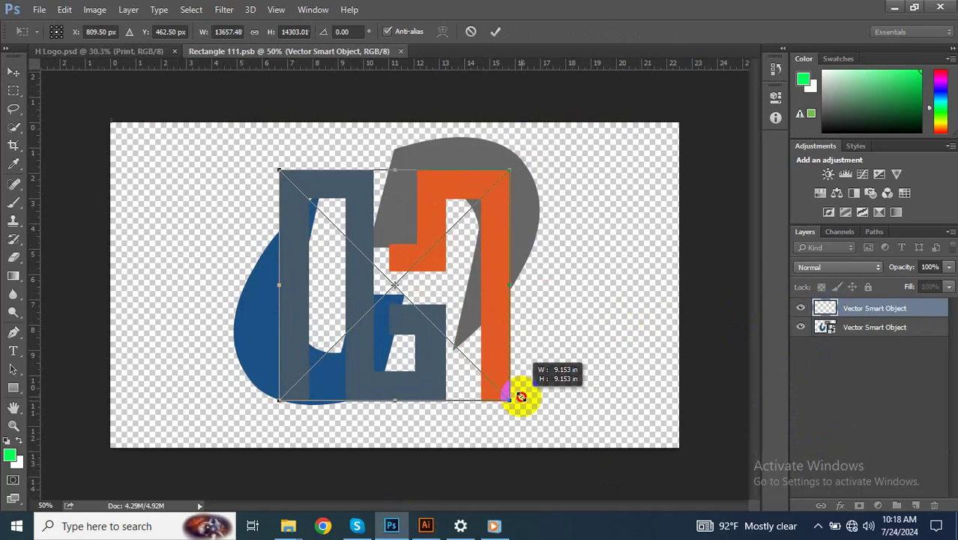
left_click_drag(439, 242, 428, 207)
key("Return")
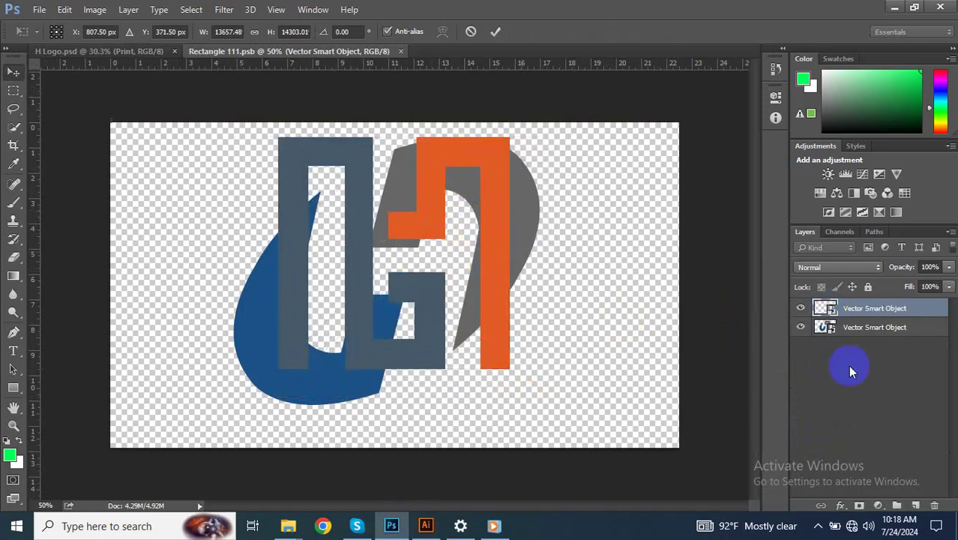
Step: Delete the slanted blue and gray H logo layer, and save and close the artwork
left_click(802, 329)
left_click(802, 330)
left_click(802, 330)
left_click(802, 330)
left_click(802, 330)
left_click_drag(877, 330, 937, 508)
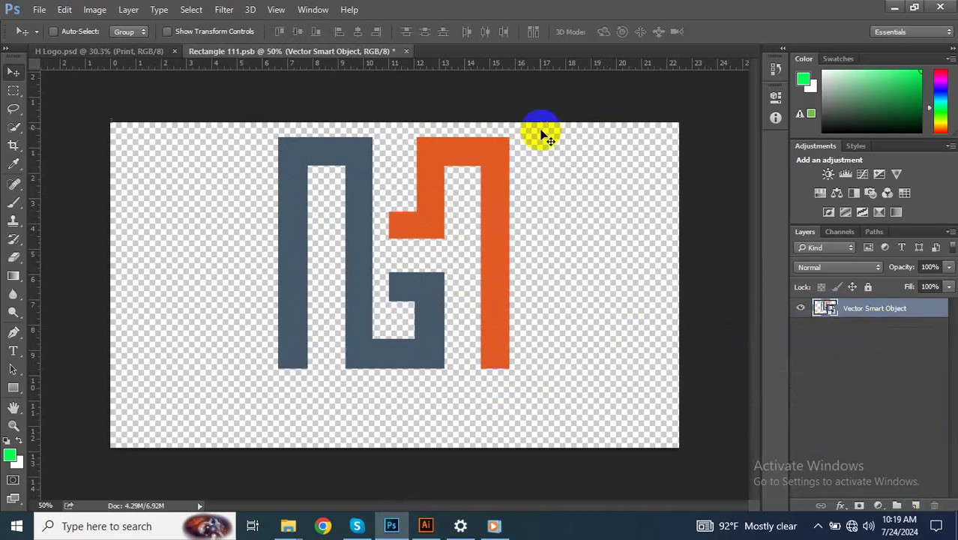
left_click(406, 51)
left_click(423, 206)
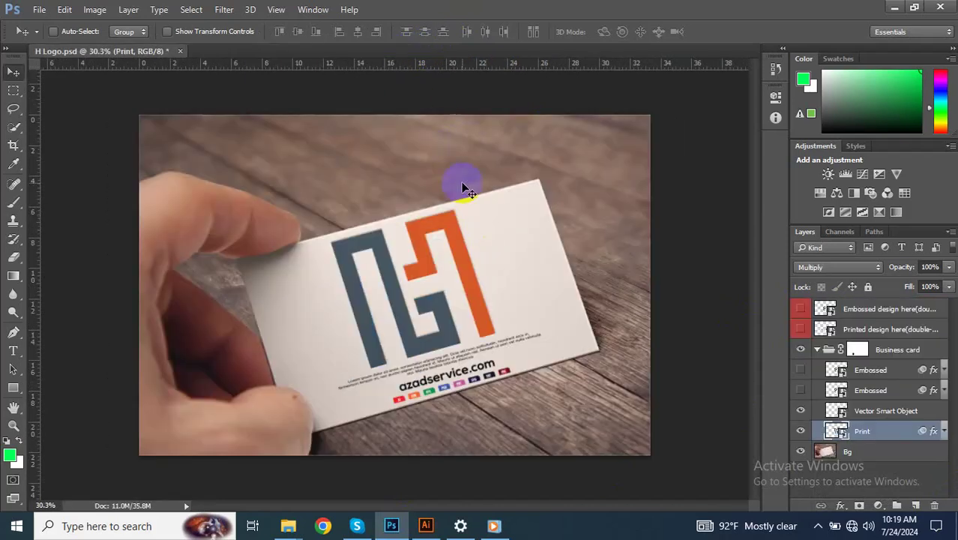
Step: Save the slate and orange H mockup as a new PSD named H Logo 1 with Maximize Compatibility on
key("ctrl+shift+s")
left_click(208, 268)
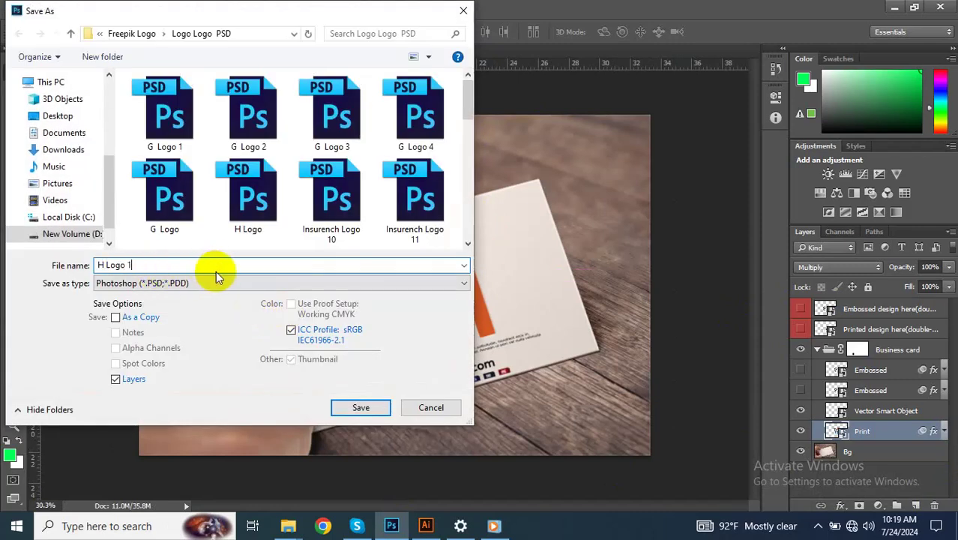
left_click(361, 408)
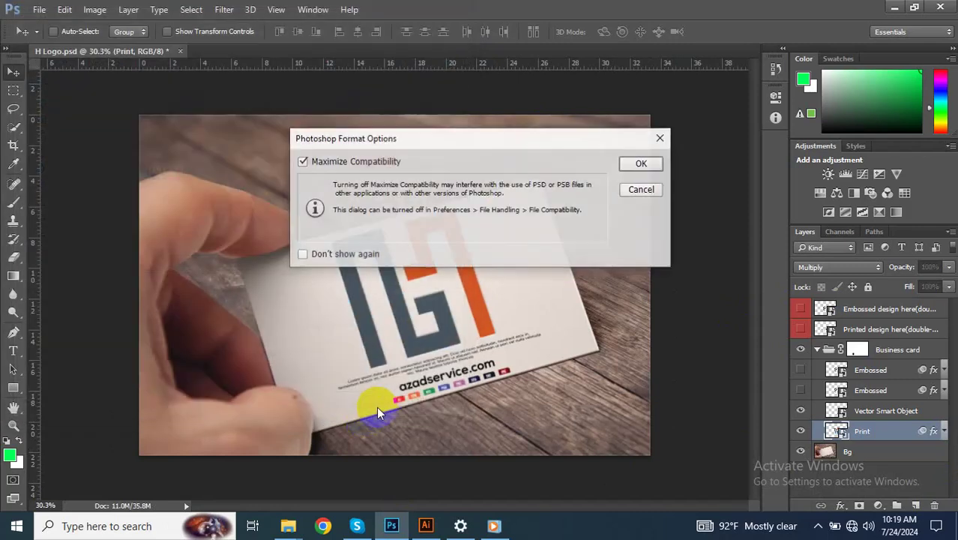
left_click(634, 162)
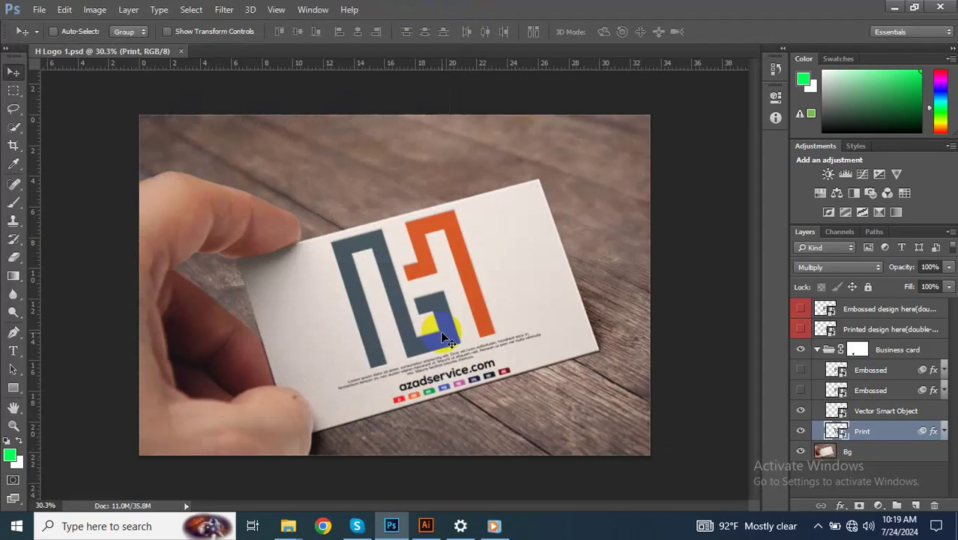
Step: Export the slate and orange H mockup for web as JPEG High image H-Logo-1 at quality 60, 2400 × 1600 px
key("ctrl+alt+shift+s")
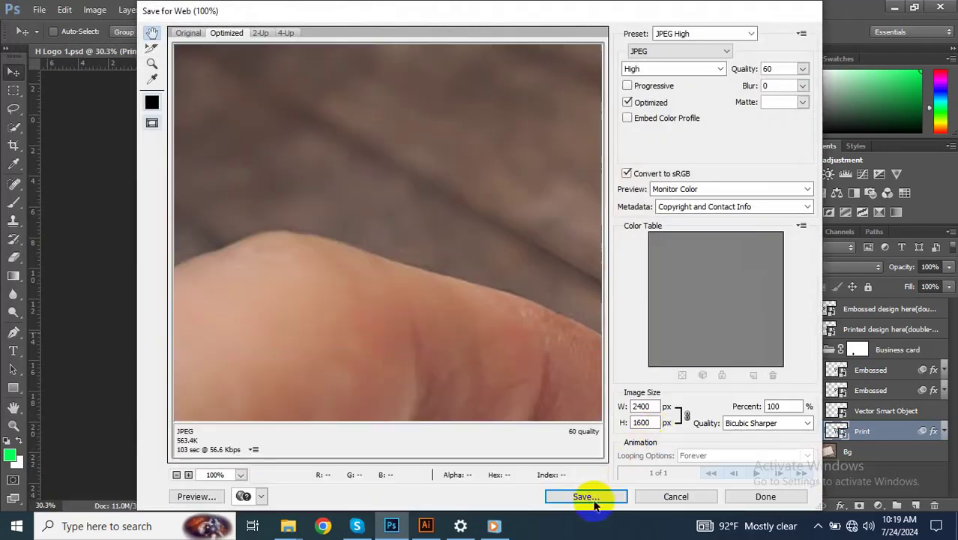
left_click(585, 497)
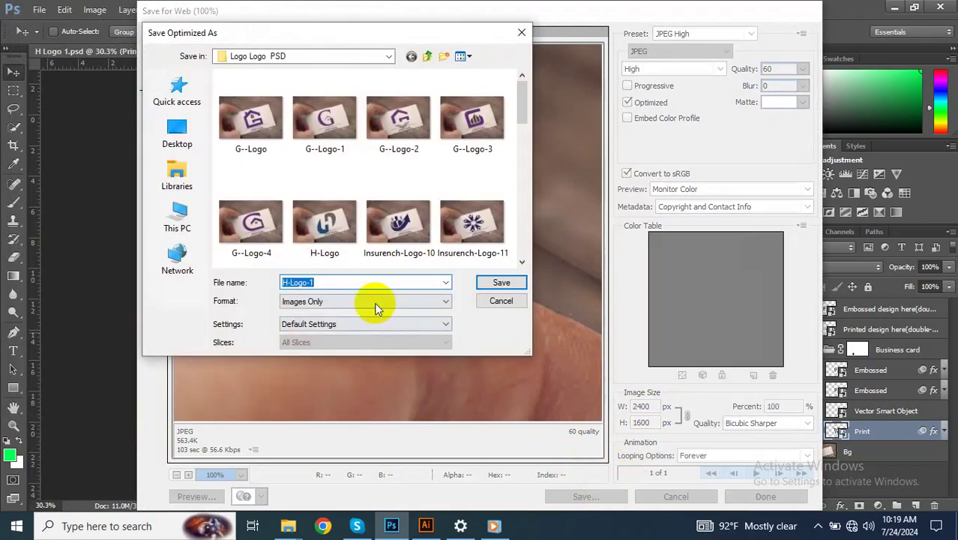
left_click(502, 284)
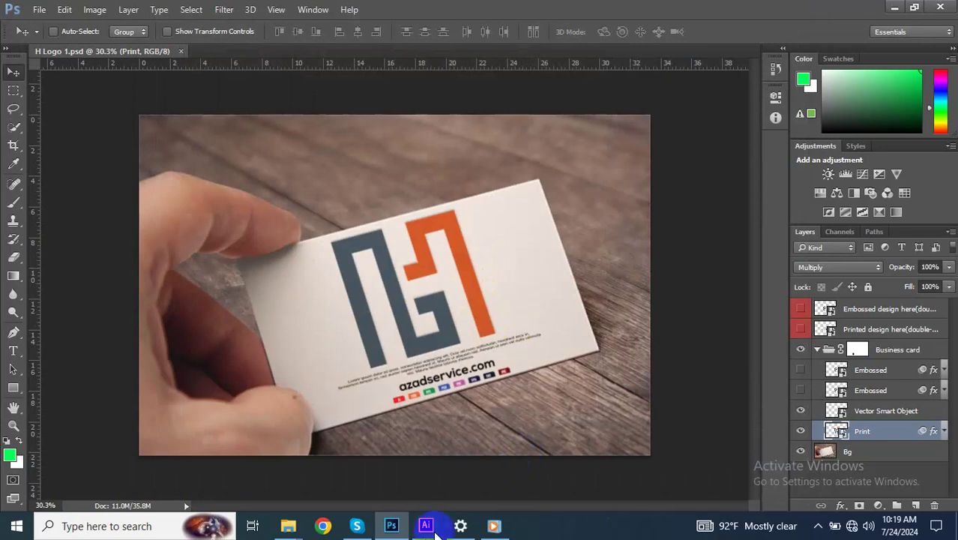
Step: Copy the blue and gray H logo with spiked corners from Illustrator and paste it into the Print artwork in Photoshop as a smart object
left_click(425, 526)
left_click_drag(463, 129, 392, 166)
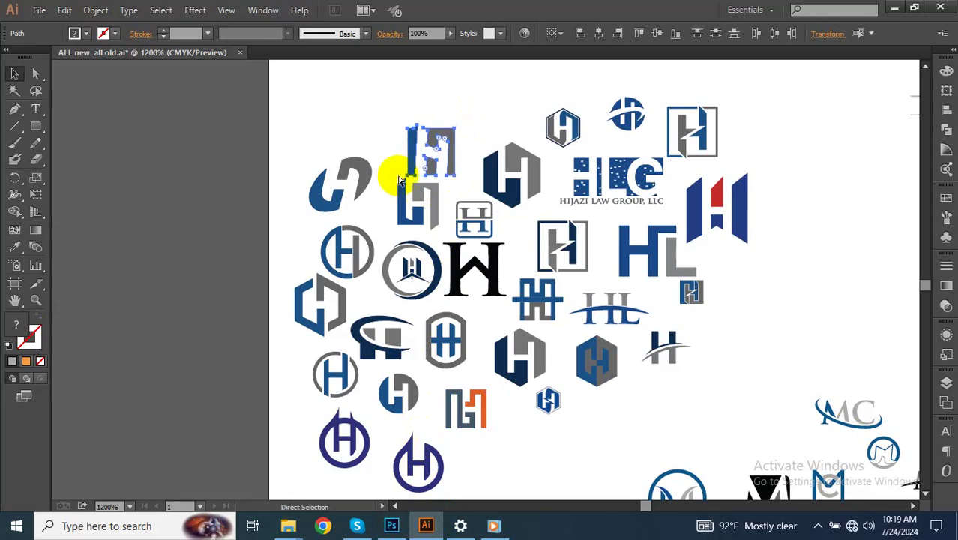
left_click(391, 525)
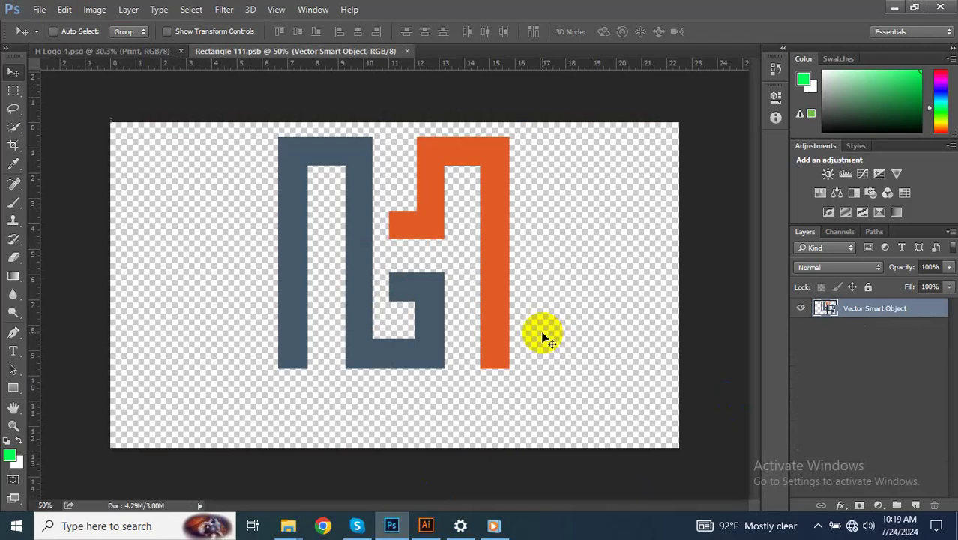
key("ctrl+v")
left_click(528, 167)
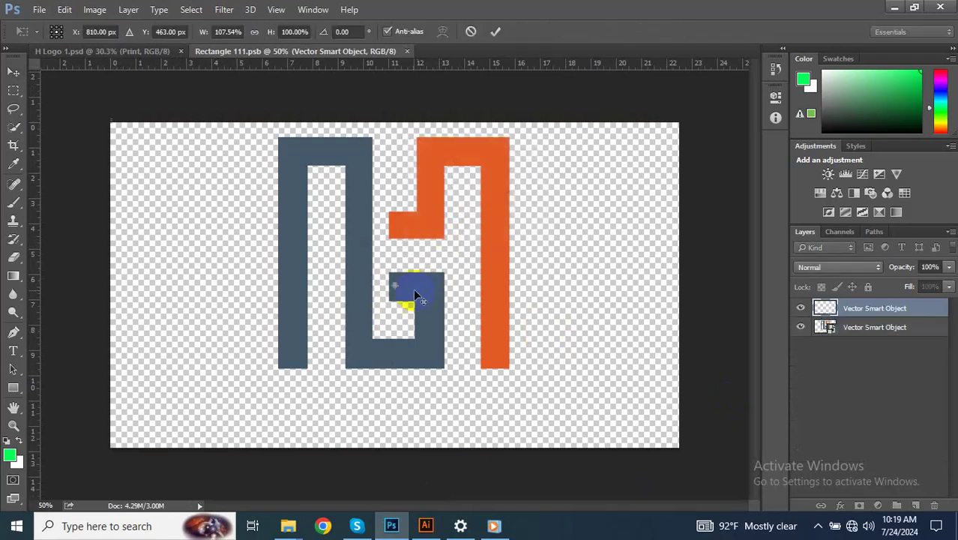
Step: Enlarge the pasted spiked H logo and move it up near the artboard's upper edge
left_click_drag(405, 291, 532, 384)
left_click_drag(464, 288, 456, 159)
key("Return")
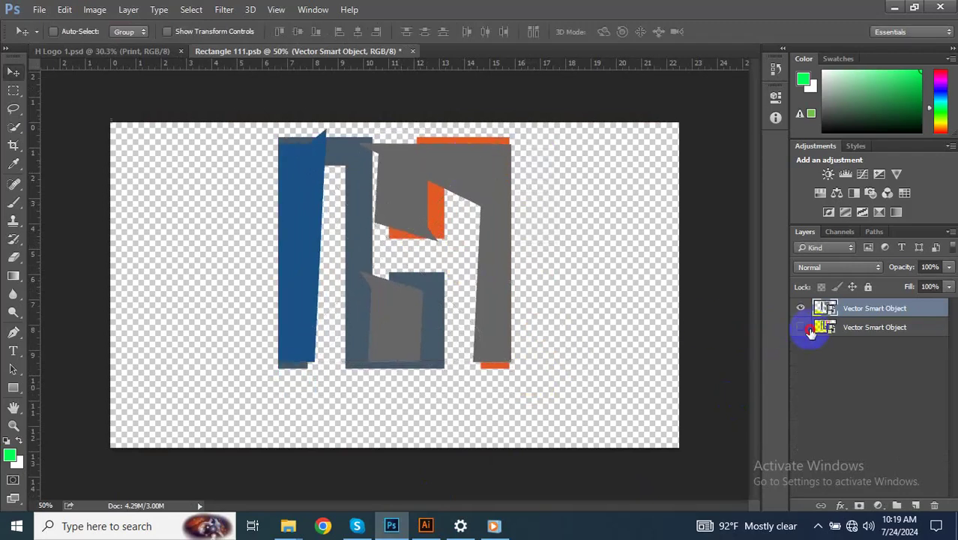
Step: Hide the slate and orange H logo layer, and save and close the artwork
left_click(800, 327)
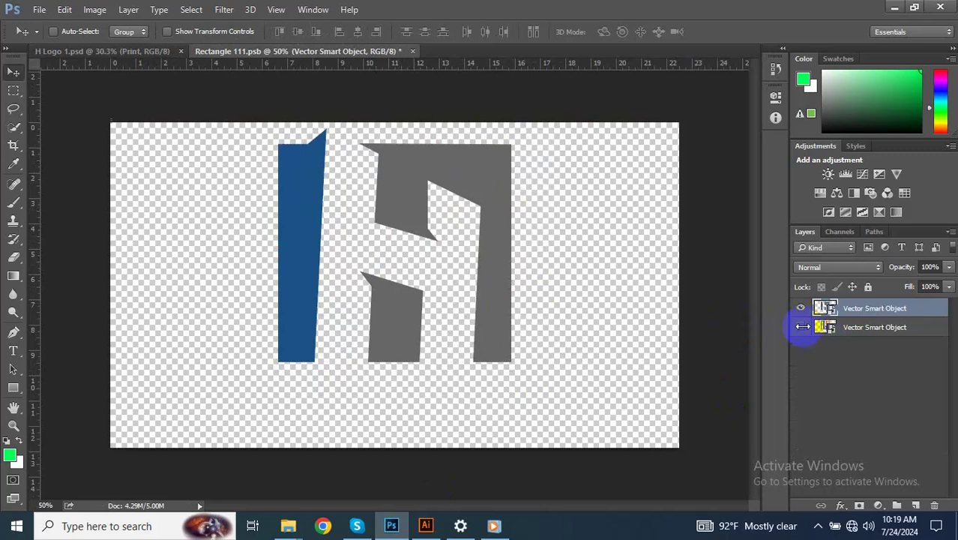
left_click(414, 53)
left_click(424, 207)
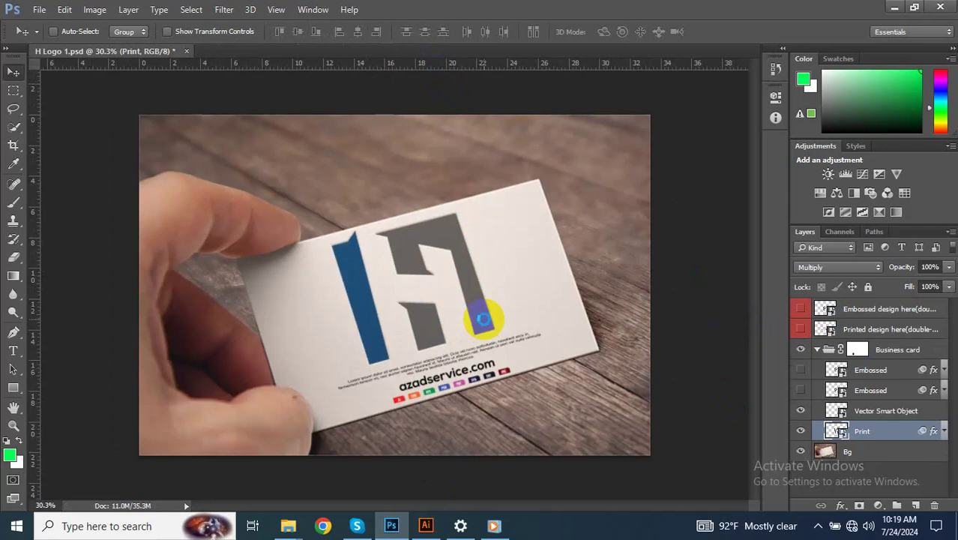
Step: Save the spiked blue and gray H mockup as a new PSD named H Logo 2
key("ctrl+shift+s")
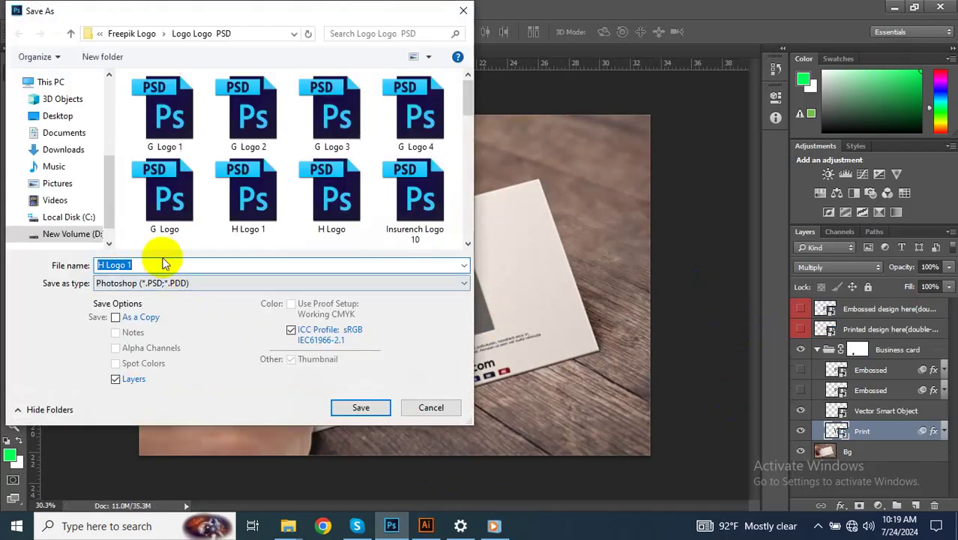
type("2")
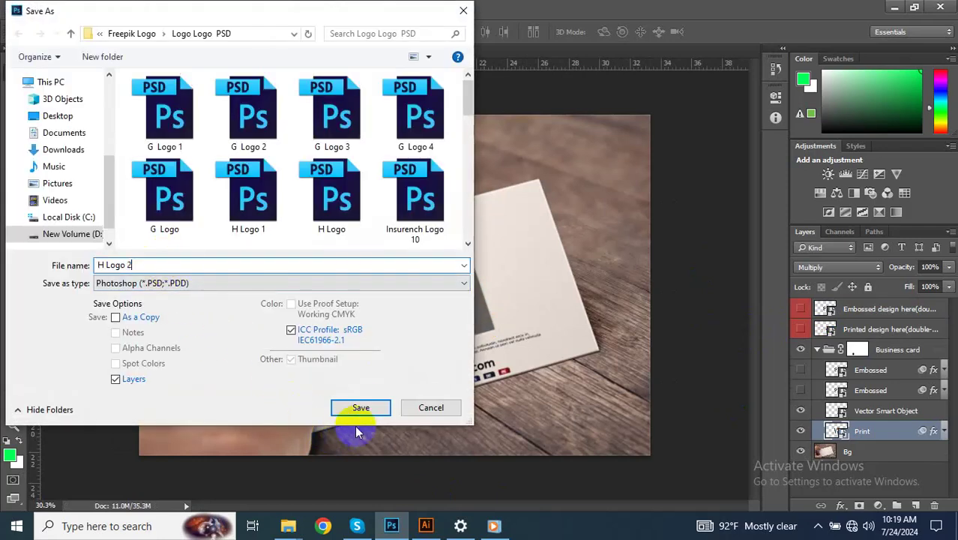
left_click(366, 409)
left_click(641, 173)
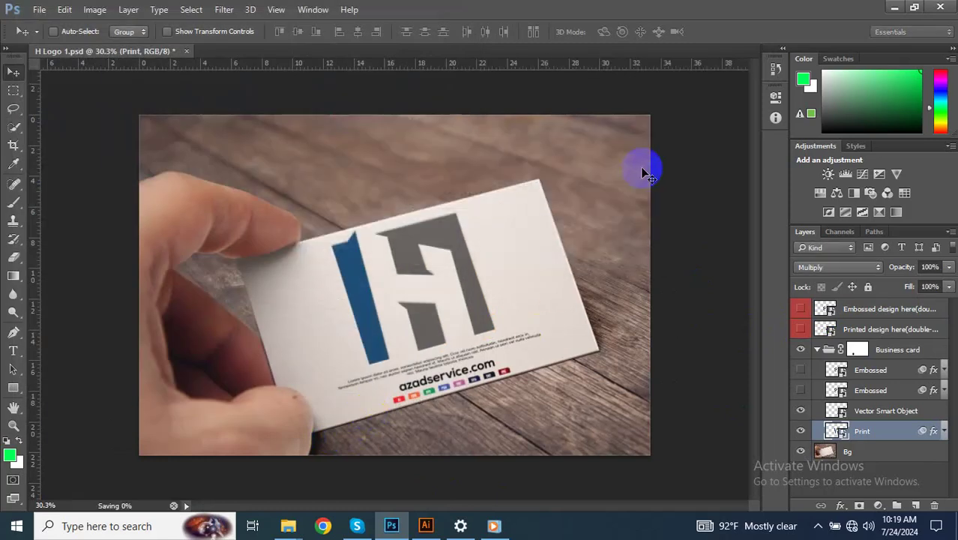
Step: Export the spiked H mockup for web as JPEG High image H-Logo-2 at quality 60, 2400 × 1600 px
key("ctrl+alt+shift+s")
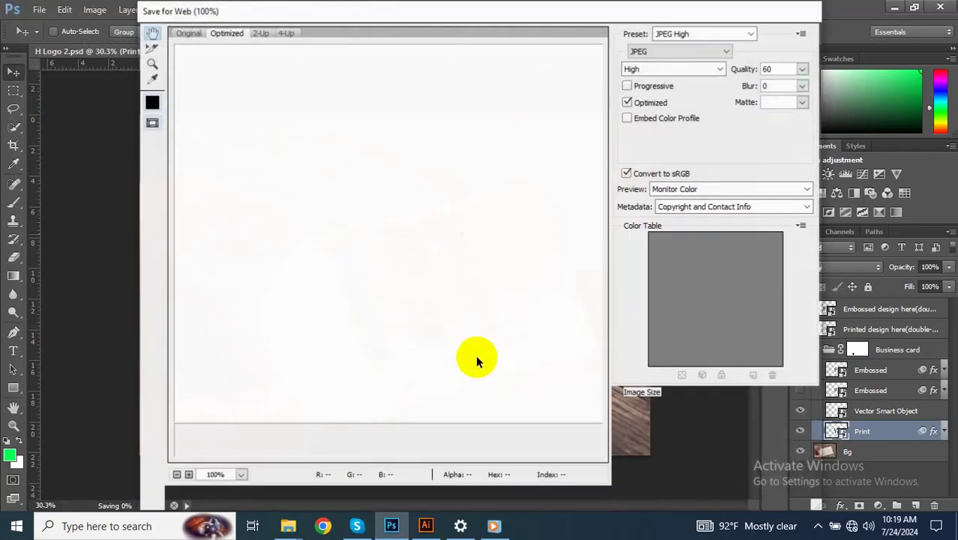
left_click(559, 498)
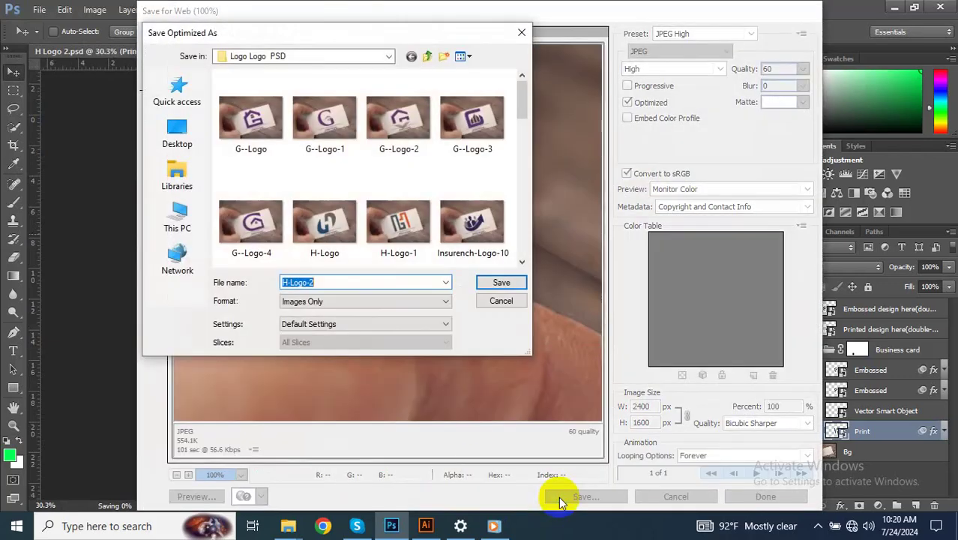
left_click(499, 283)
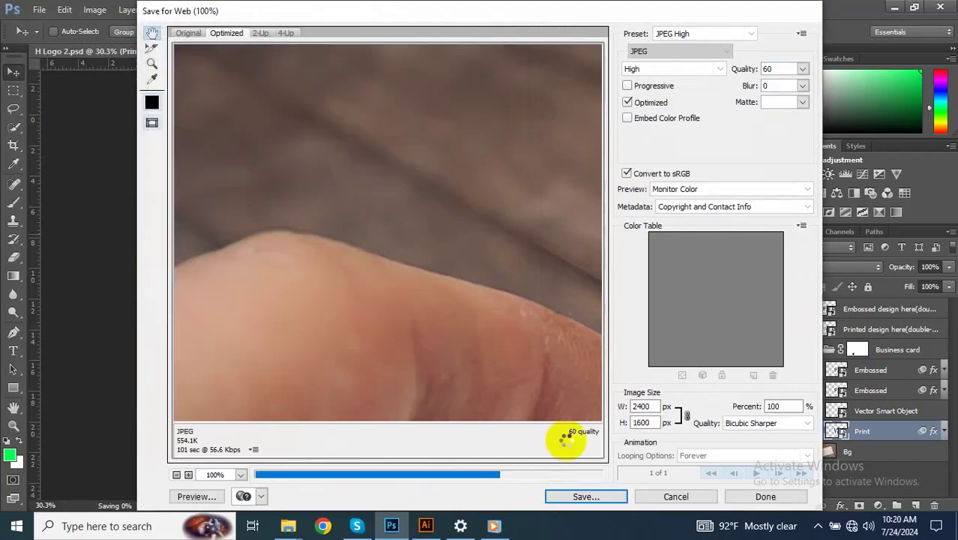
Step: Copy the interlocking blue and gray H logo with angled ends from Illustrator and paste it into Photoshop's Print artwork as a smart object
left_click(425, 525)
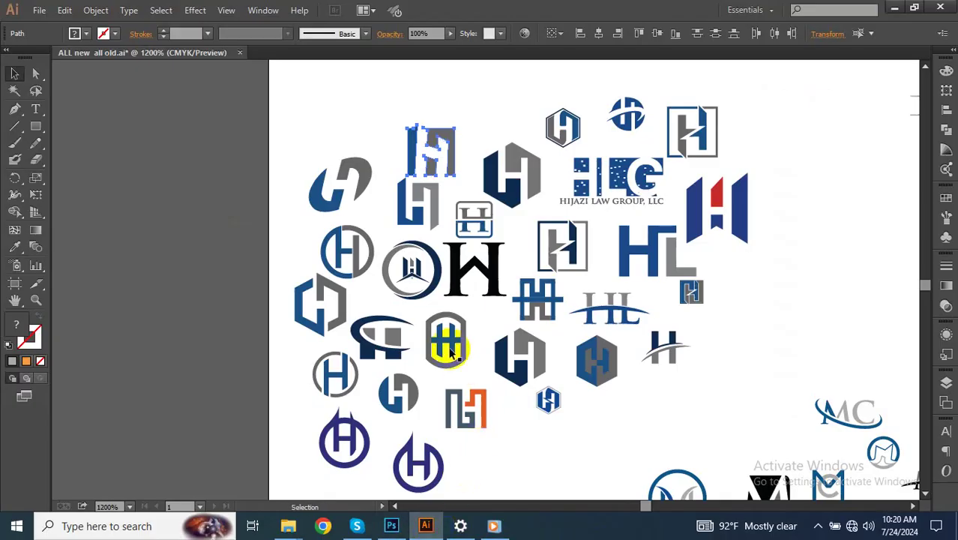
left_click(380, 224)
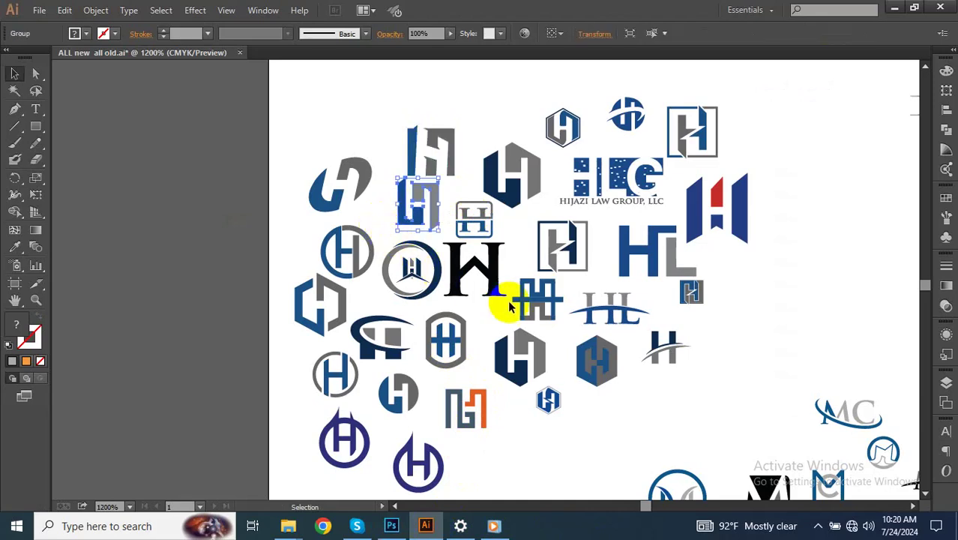
left_click(392, 526)
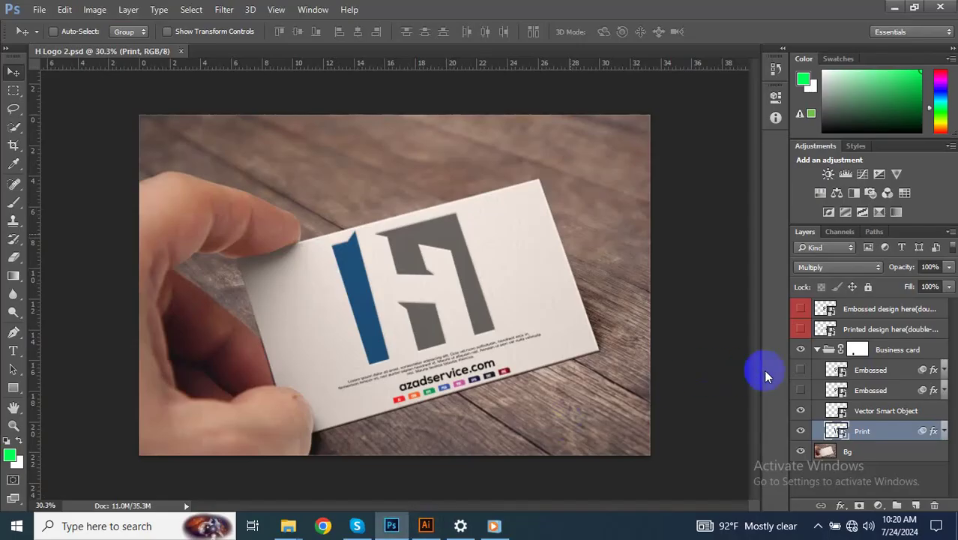
double_click(834, 431)
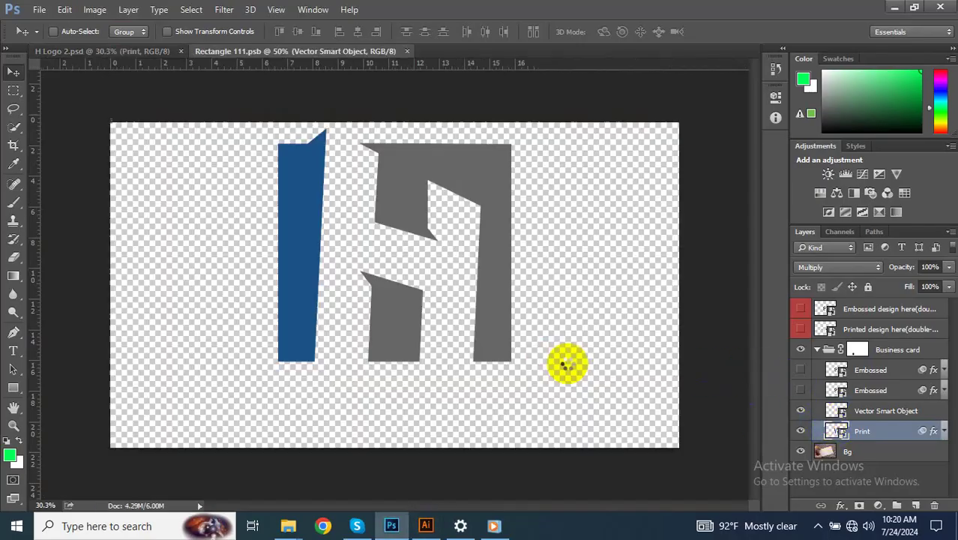
key("ctrl+v")
left_click(530, 184)
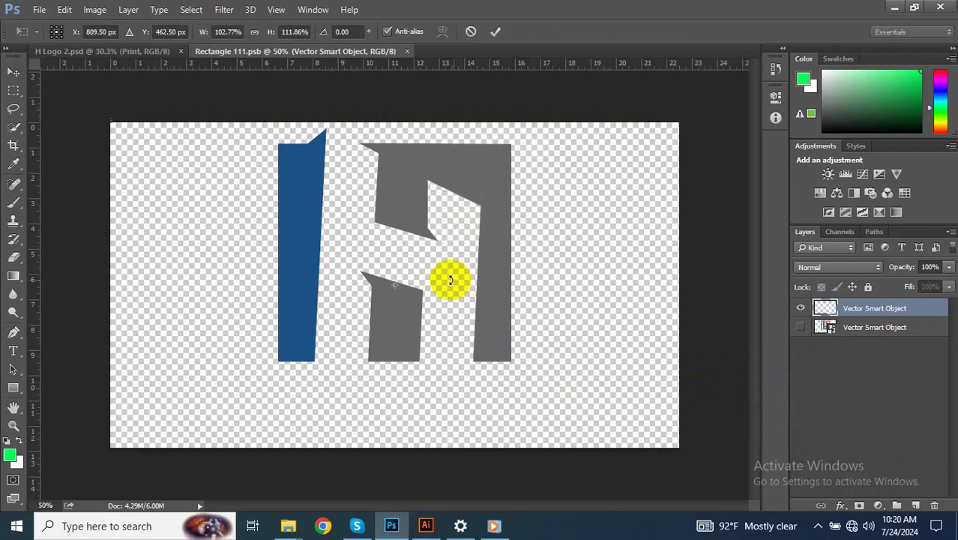
Step: Scale the interlocking H logo to about 7 × 9.8 in and move it up near the artboard's upper edge
left_click_drag(465, 335, 535, 385)
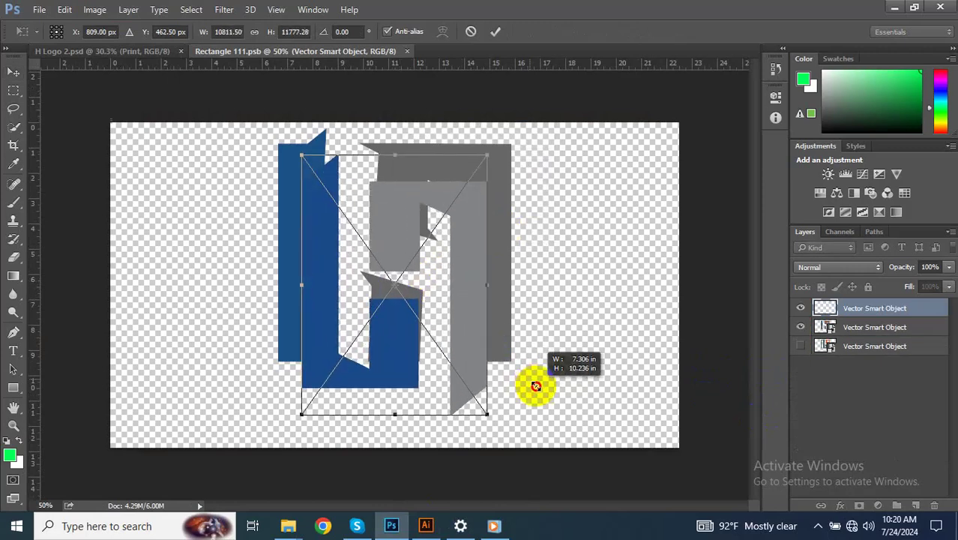
left_click_drag(463, 279, 468, 252)
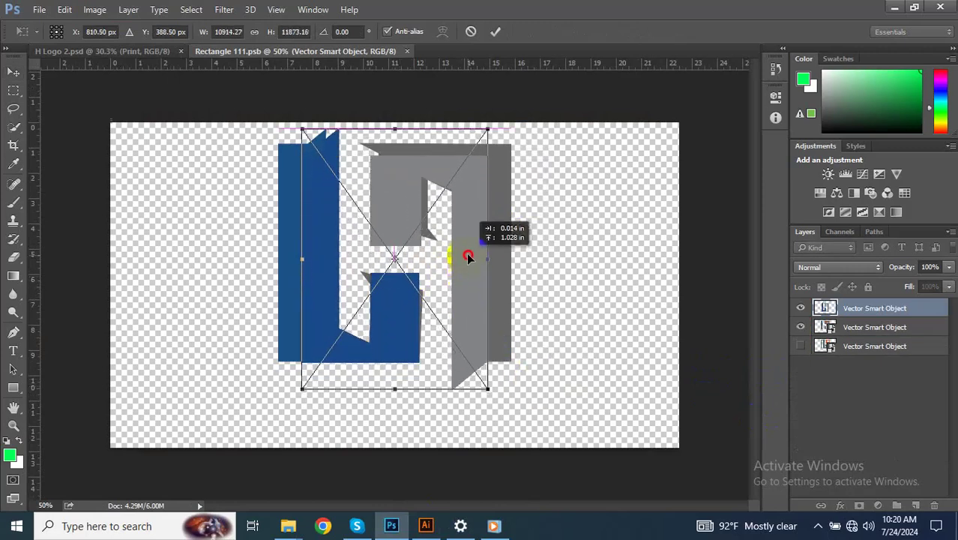
left_click_drag(489, 392, 479, 377)
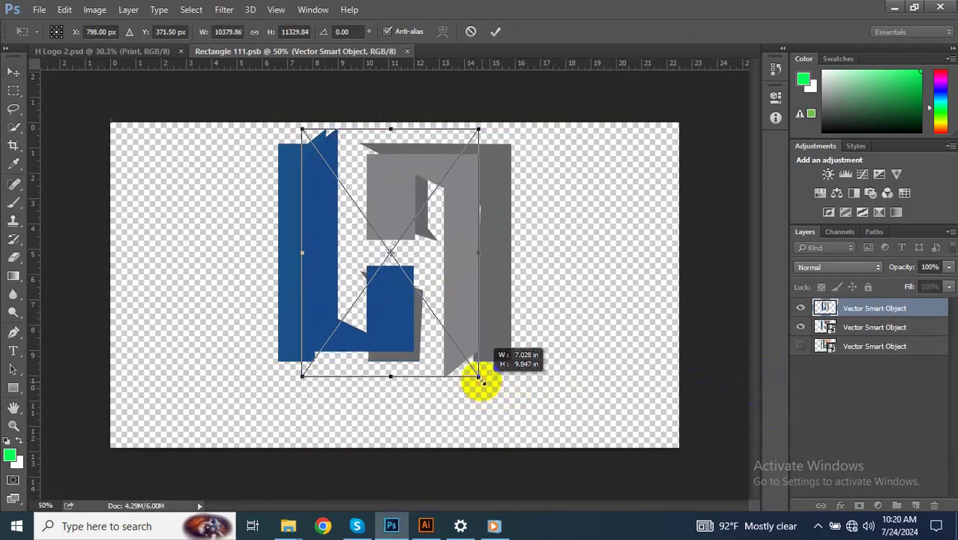
double_click(472, 324)
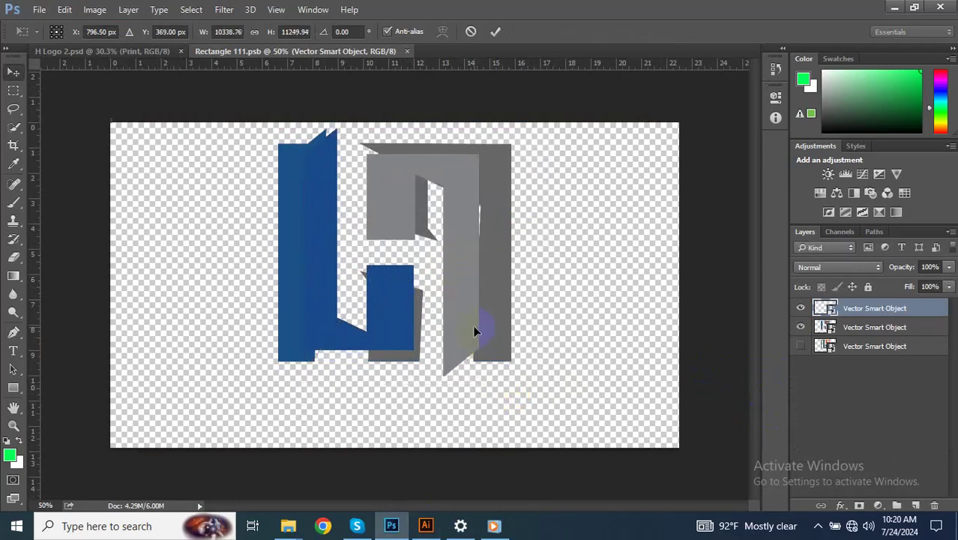
Step: Hide the spiked H logo layer beneath the new logo, and save and close the artwork
left_click(802, 328)
left_click(415, 51)
left_click(404, 210)
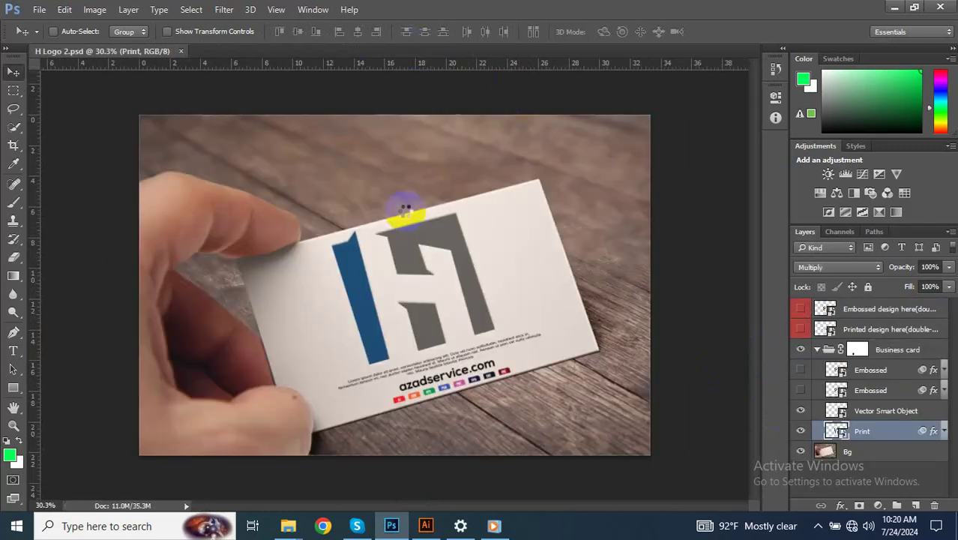
Step: Save the interlocking H mockup as a new PSD named H Logo 3 with Maximize Compatibility on
key("ctrl+shift+s")
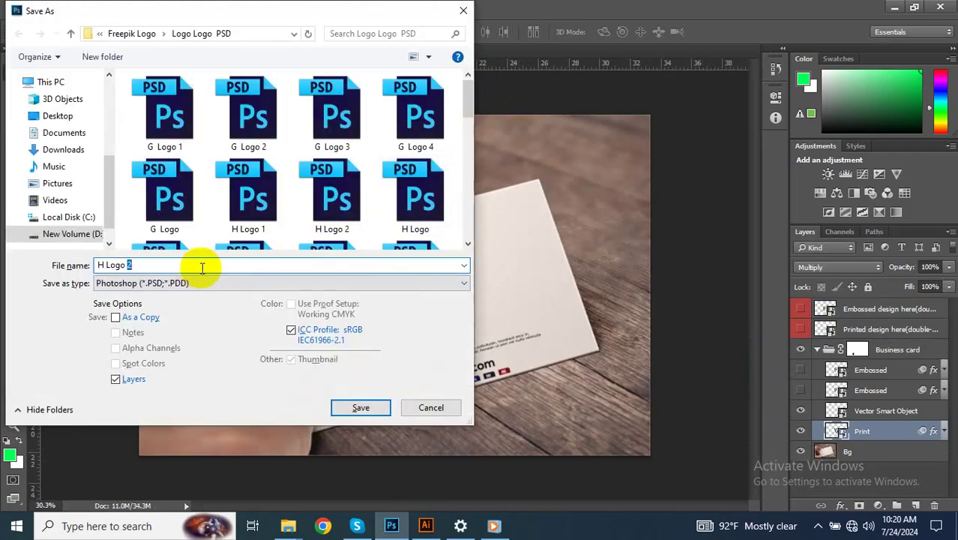
left_click(367, 410)
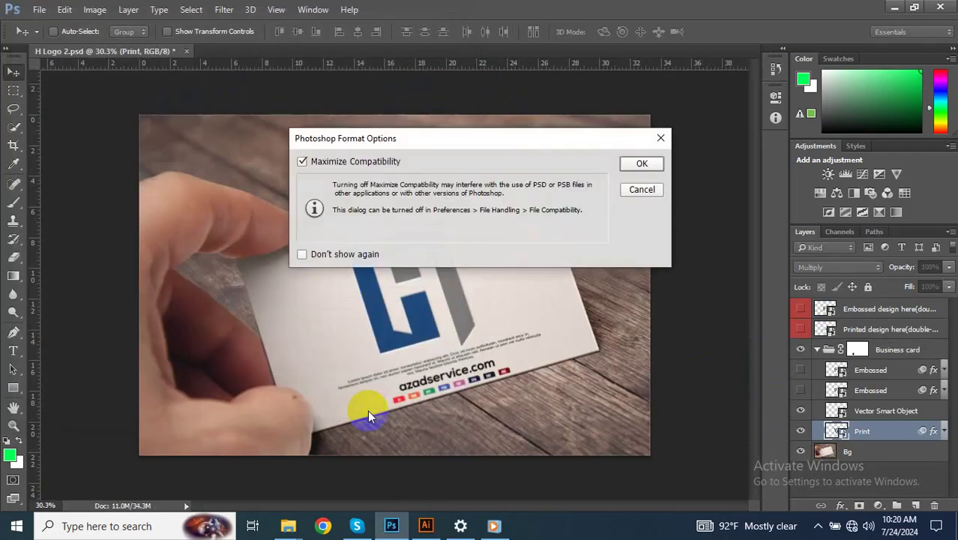
left_click(643, 165)
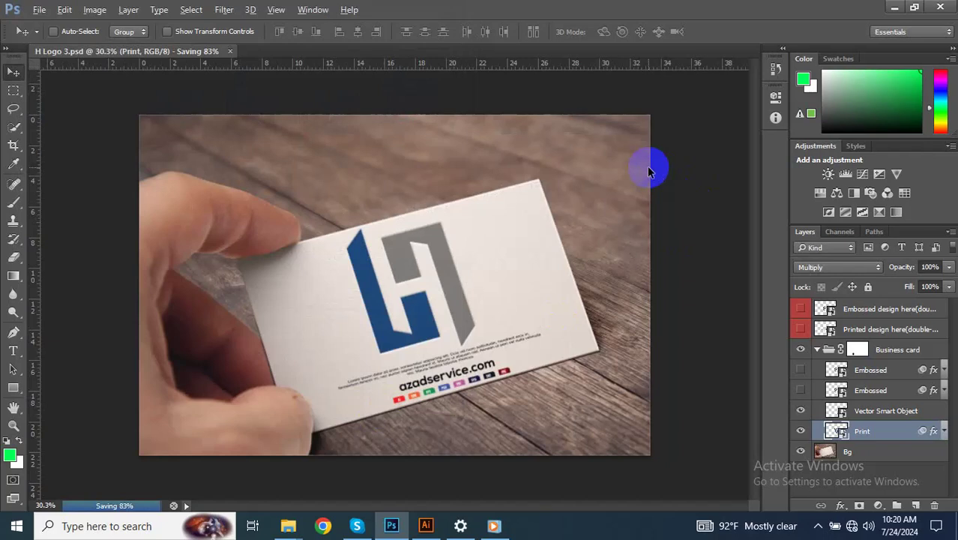
Step: Export the H Logo 3 mockup for web as a JPEG High image at quality 60, 2400 × 1600 px
key("ctrl+alt+shift+s")
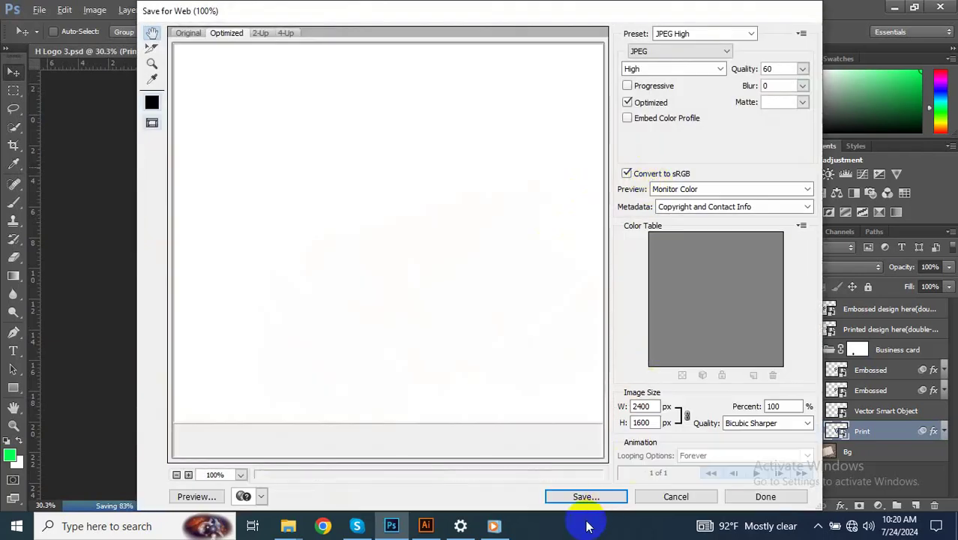
left_click(591, 496)
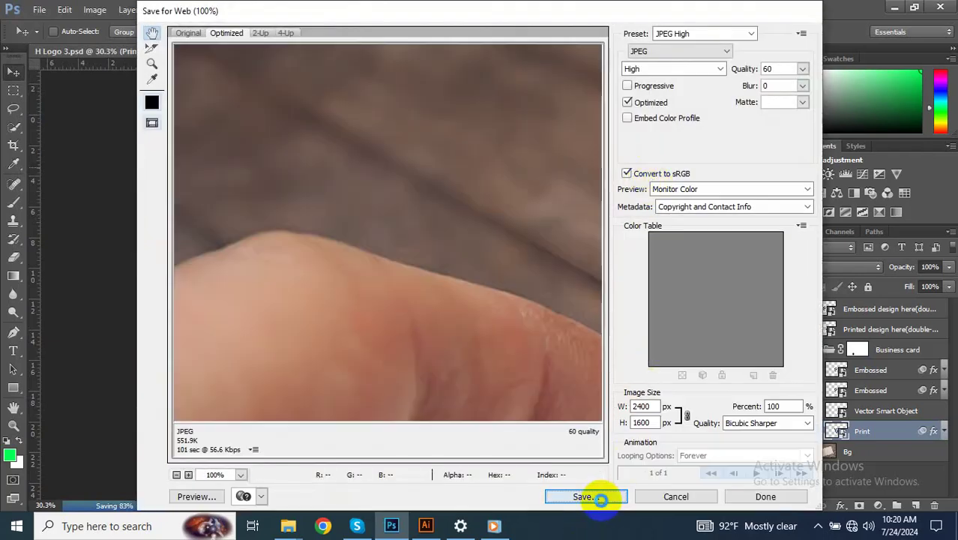
left_click(591, 496)
left_click(508, 278)
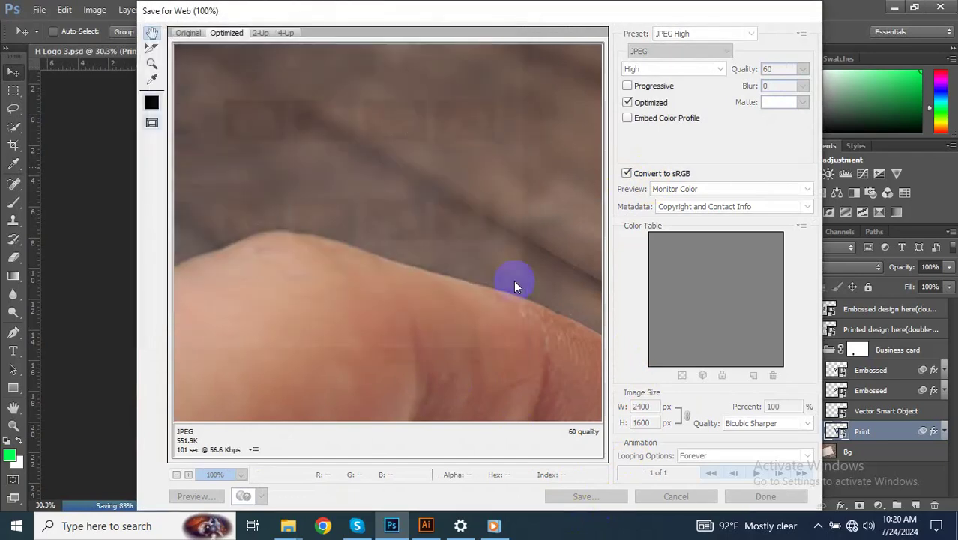
Step: Copy the circular blue and gray H logo from Illustrator and paste it into the Print artwork in Photoshop as a smart object
left_click(426, 525)
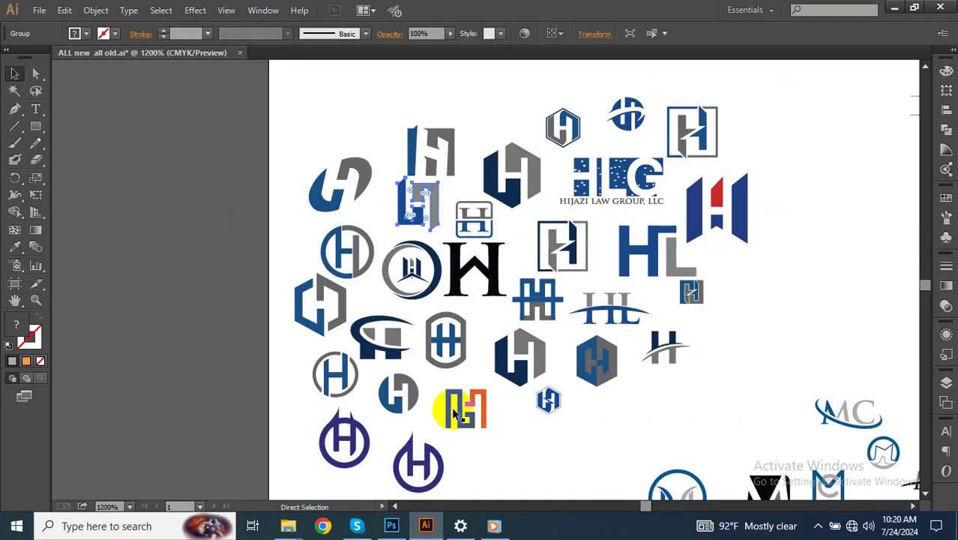
left_click_drag(353, 261, 388, 222)
left_click_drag(405, 181, 342, 241)
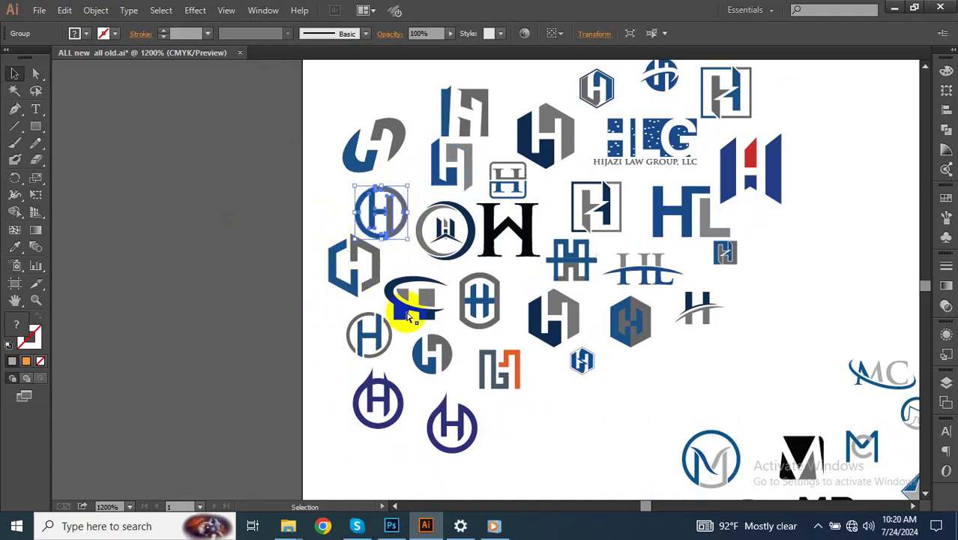
left_click(416, 515)
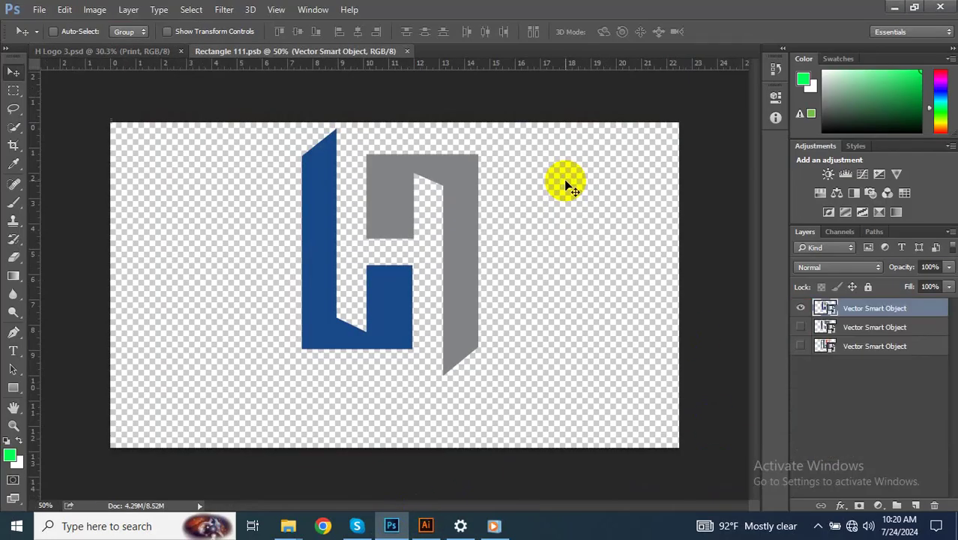
key("ctrl+v")
left_click(533, 166)
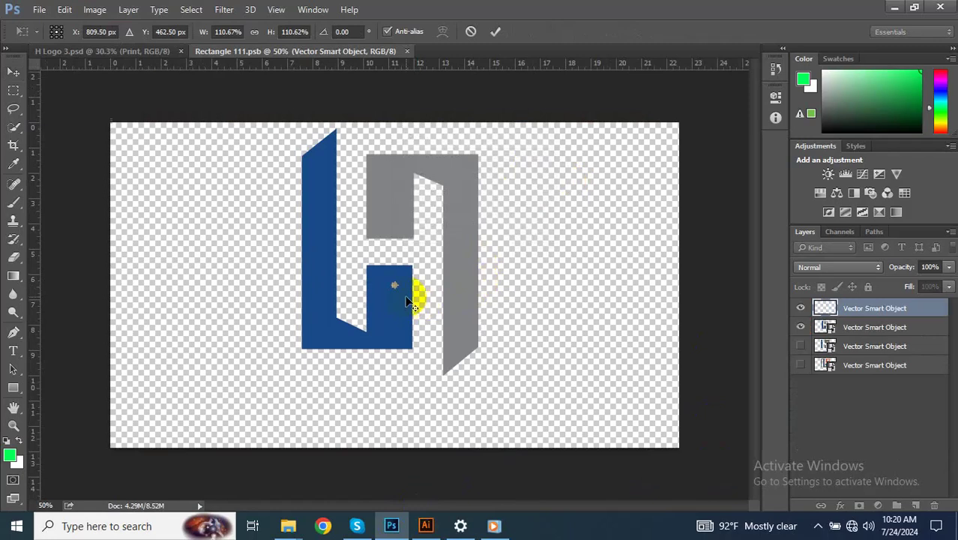
Step: Enlarge the circular H logo and move it up near the artboard's upper edge, and hide the interlocking H logo layer
left_click_drag(396, 288, 495, 385)
left_click_drag(467, 263, 479, 208)
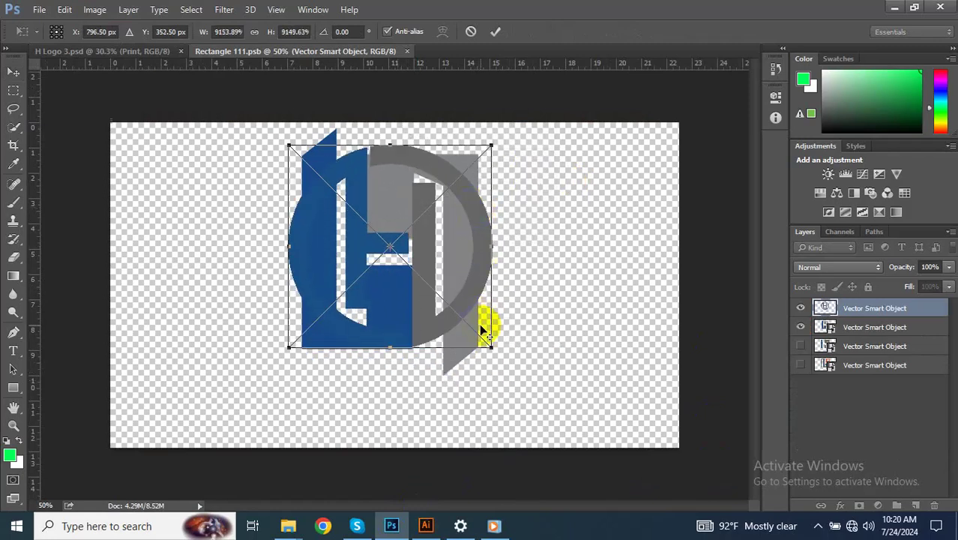
left_click_drag(491, 345, 491, 353)
double_click(428, 342)
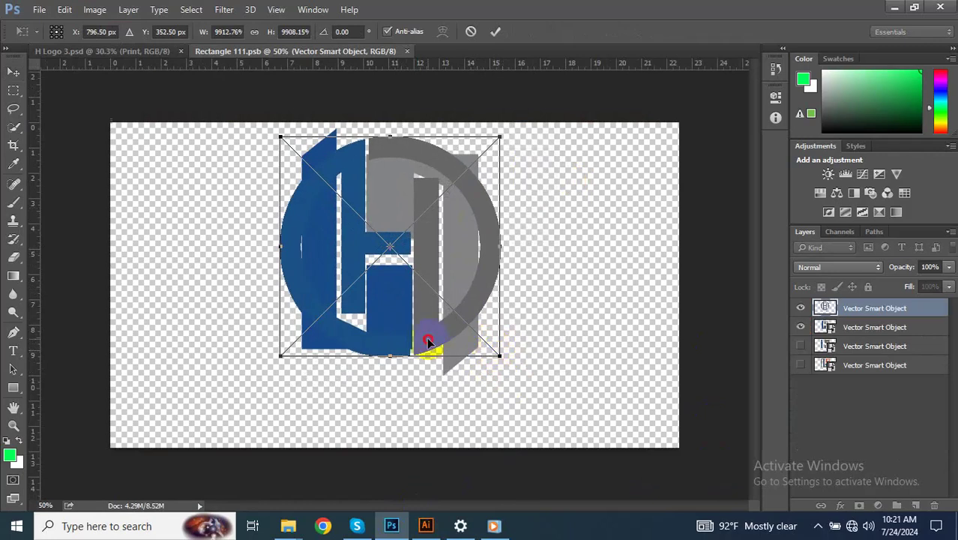
left_click(802, 327)
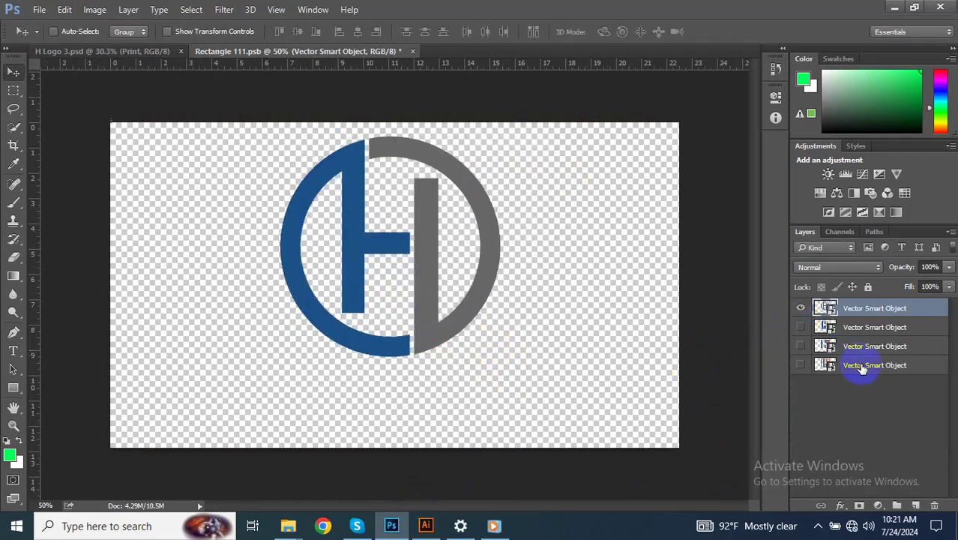
Step: Delete the three hidden logo layers from the Print artwork, then close it and save the changes into the business card mockup
left_click(855, 365)
left_click(873, 344, "shift")
left_click(868, 325, "shift")
left_click_drag(894, 363, 934, 504)
key("ctrl+w")
left_click(405, 210)
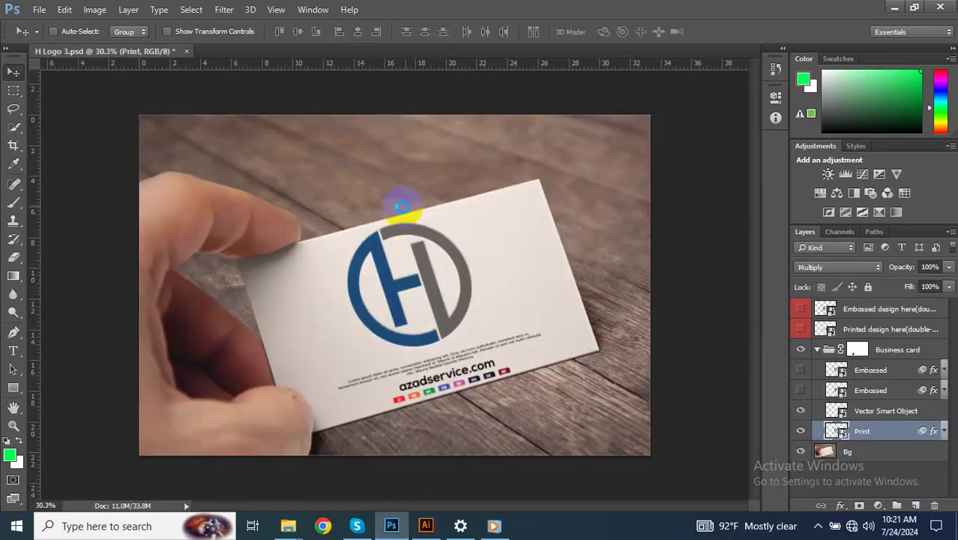
Step: Save the circular H logo mockup as a new Photoshop PSD named H Logo 4, keeping its layers
key("ctrl+shift+s")
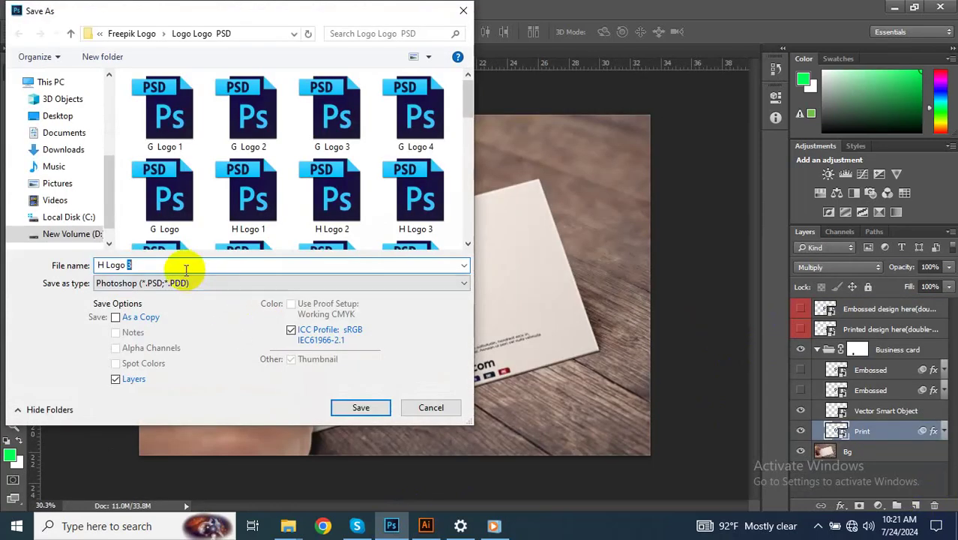
type("4")
left_click(360, 407)
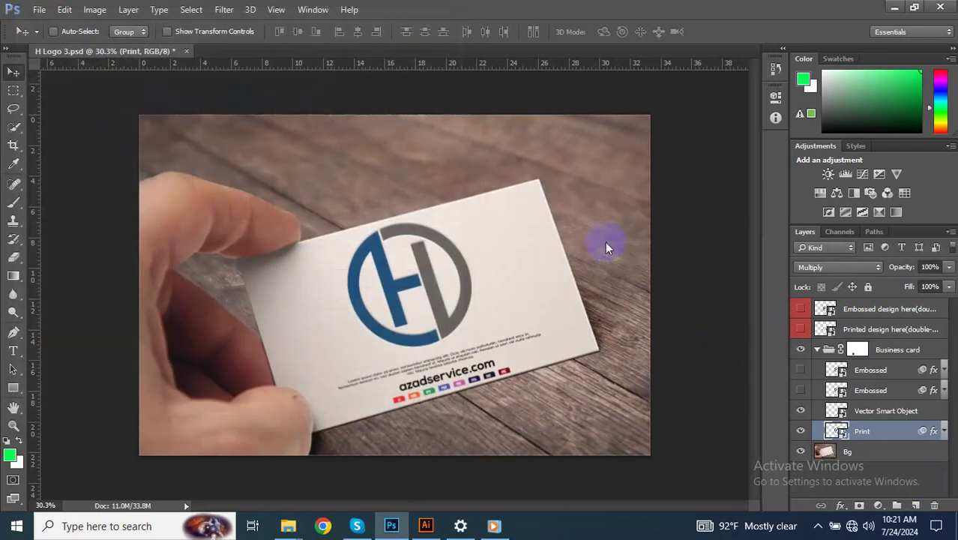
left_click(637, 167)
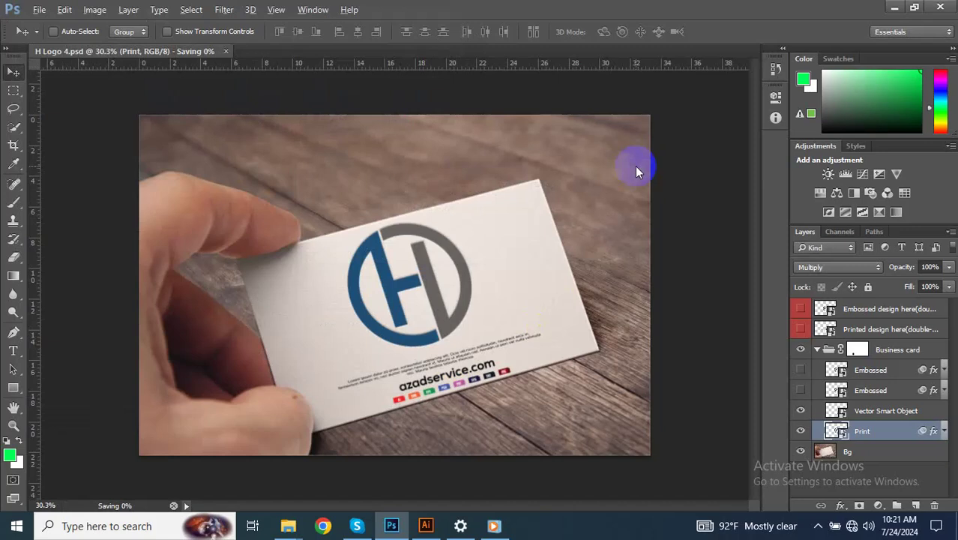
Step: Export the mockup for web as H-Logo-4 in the Logo Logo PSD folder, using JPEG High at quality 60, 2400 × 1600 px
key("ctrl+alt+shift+s")
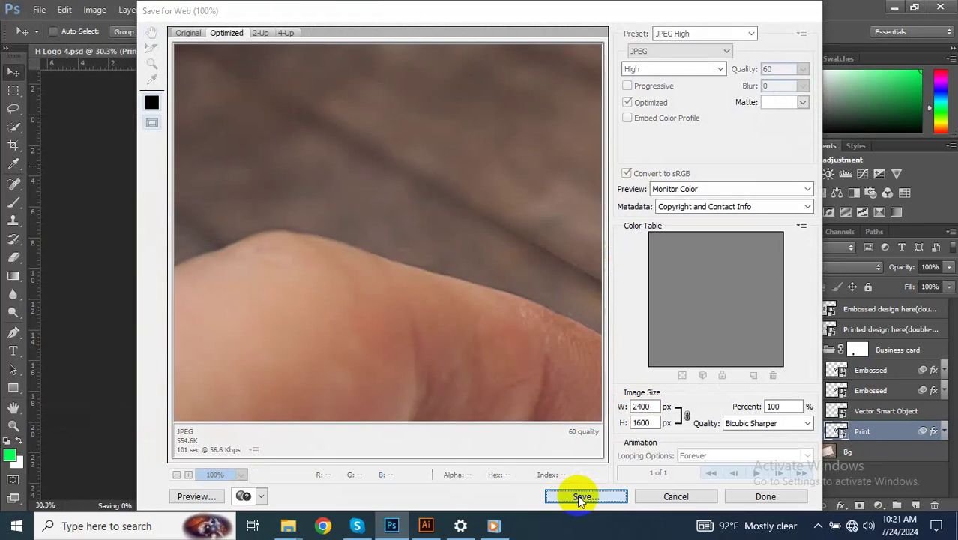
left_click(579, 495)
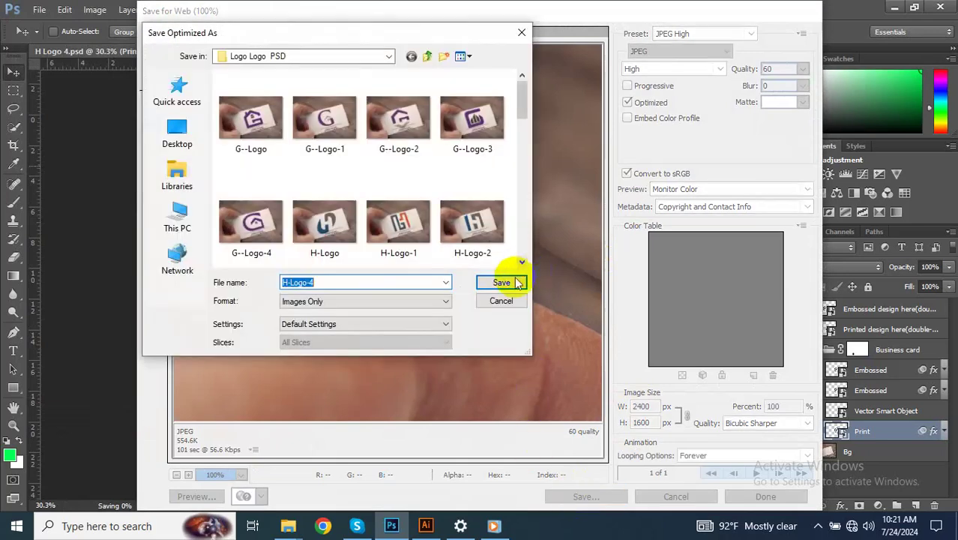
left_click(516, 282)
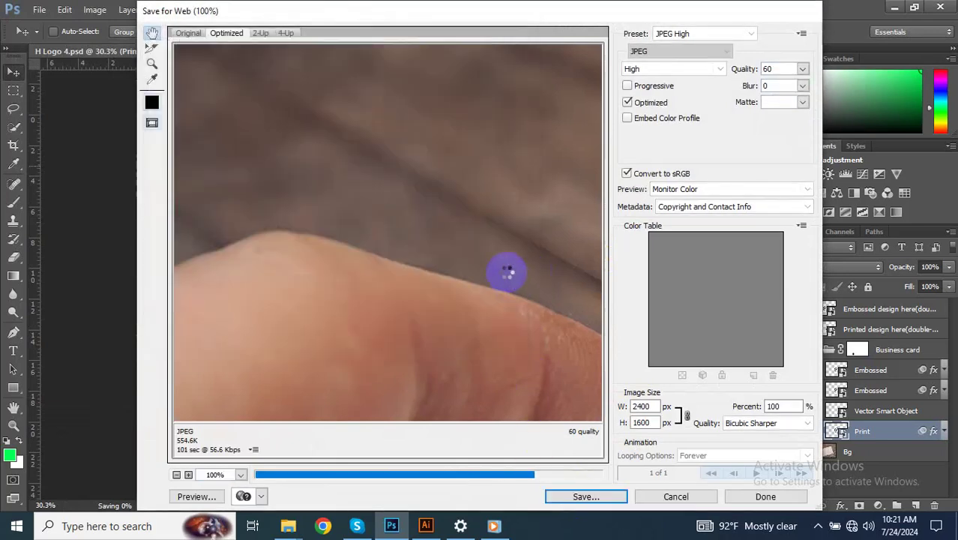